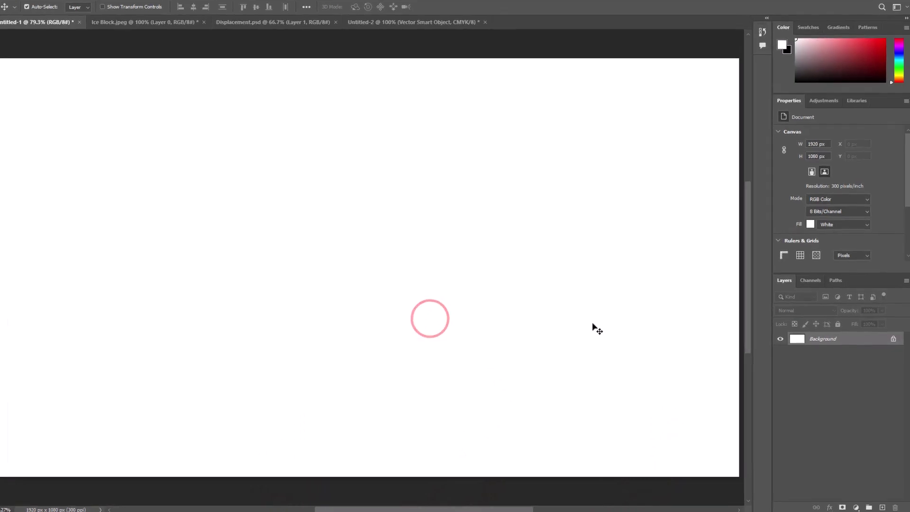
Add a Solid Color fill layer in black (000000) over the white canvas
click(856, 507)
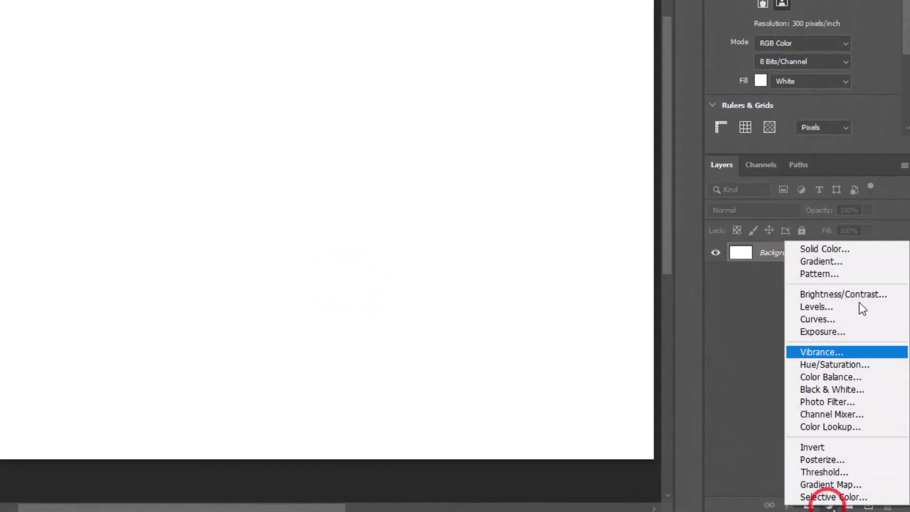
click(863, 251)
drag(346, 183, 223, 253)
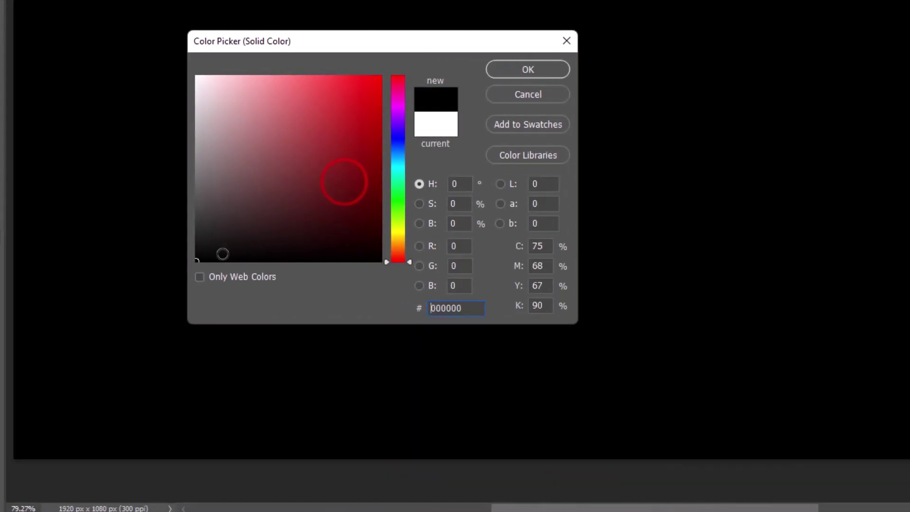
click(531, 70)
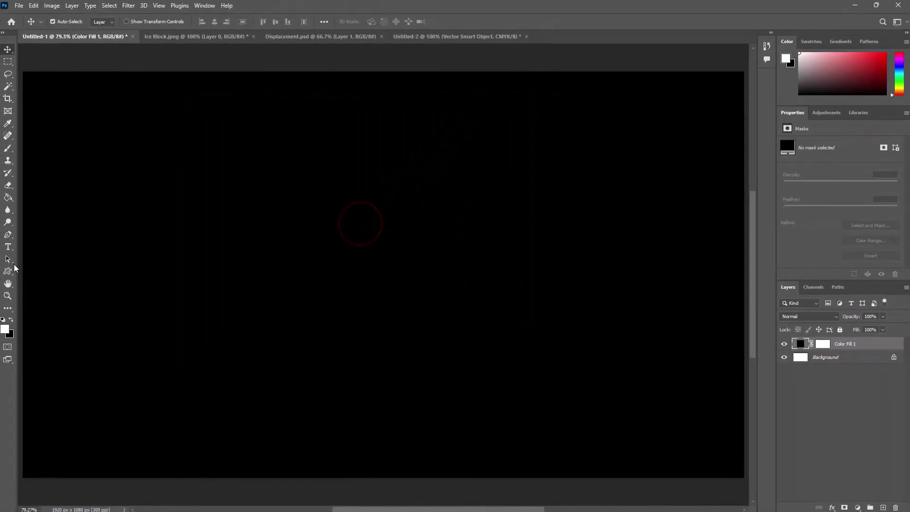
Type the text 'I M FROZEN' and set its tracking to 30
click(8, 248)
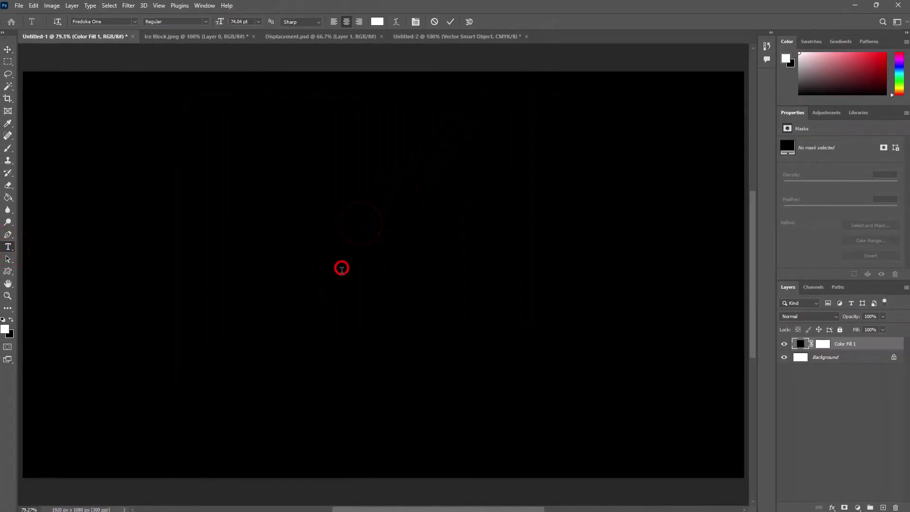
click(342, 268)
text(I)
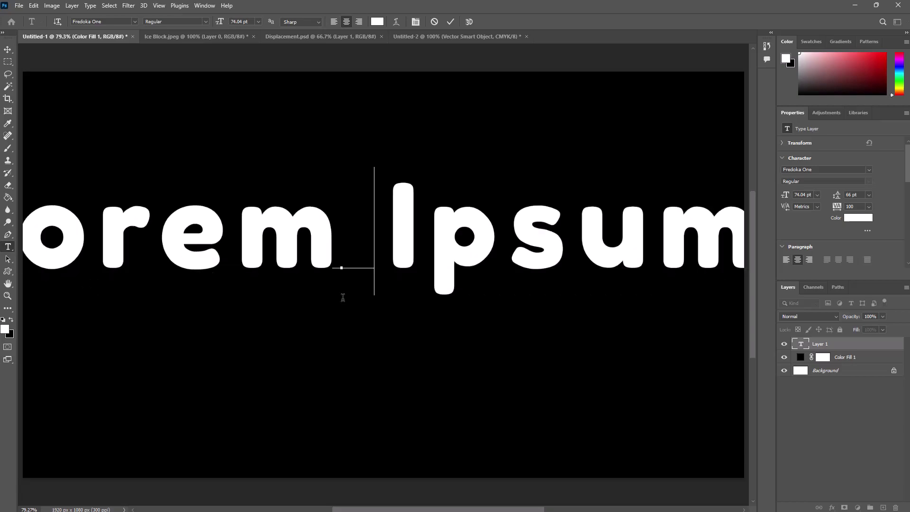
text( M )
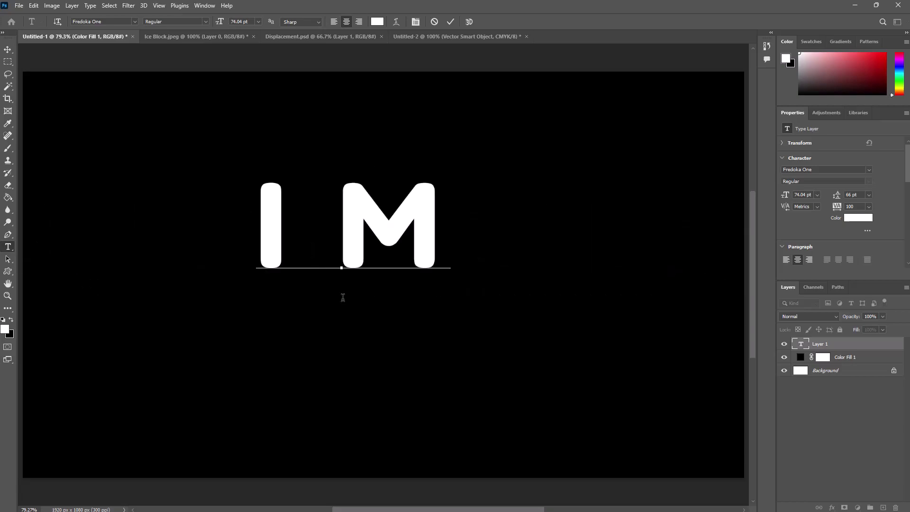
text(FROZE)
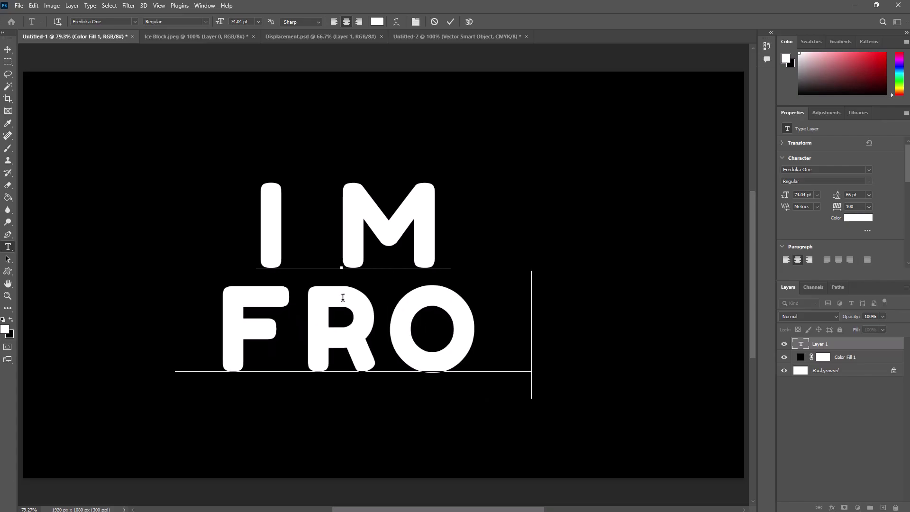
text(N)
key(ctrl+Return)
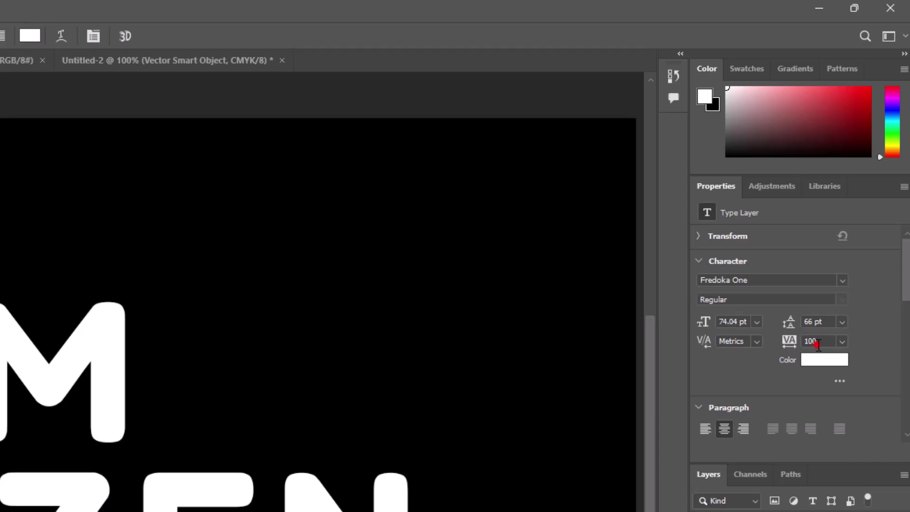
click(817, 342)
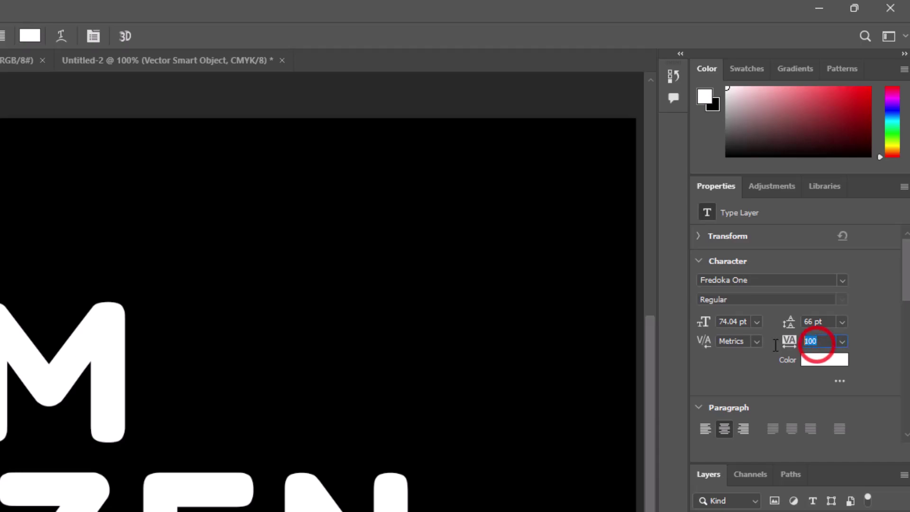
text(30)
key(Return)
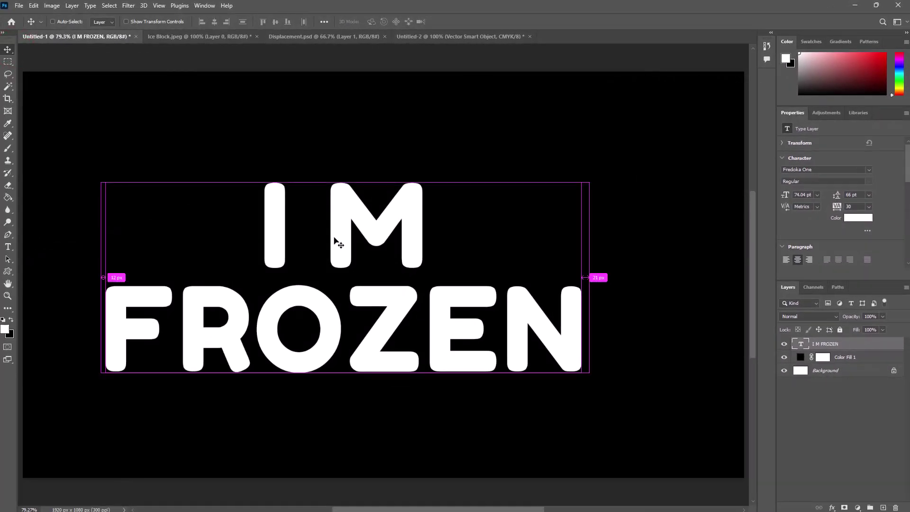
Centre the I M FROZEN text on the canvas and convert it to a smart object
key(ctrl+a)
click(214, 22)
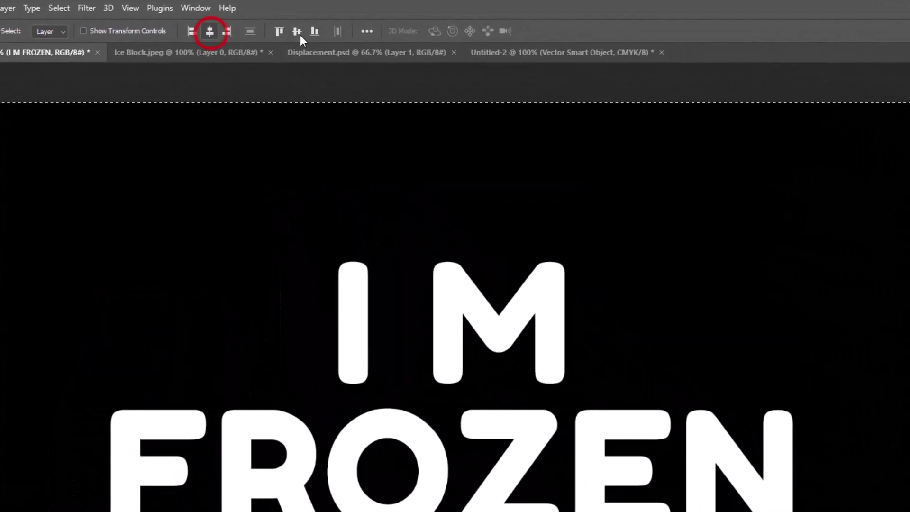
click(275, 22)
drag(360, 205, 373, 242)
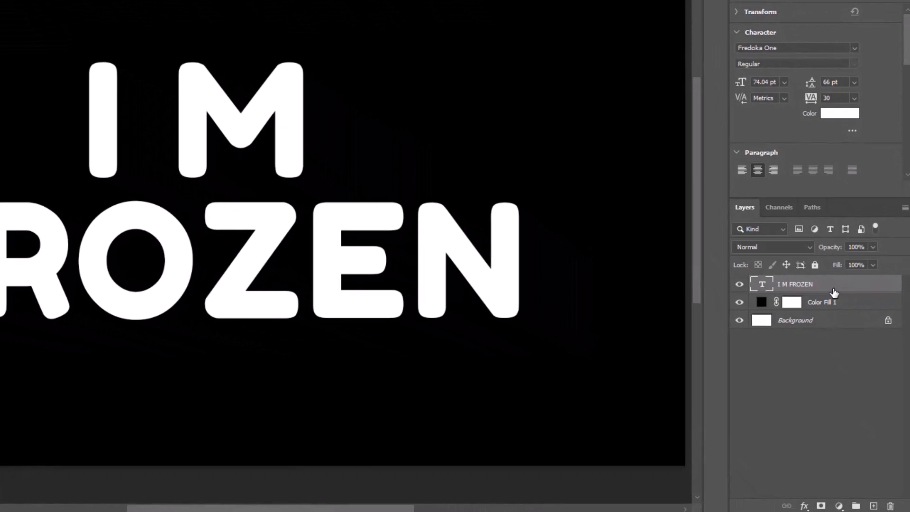
right_click(852, 344)
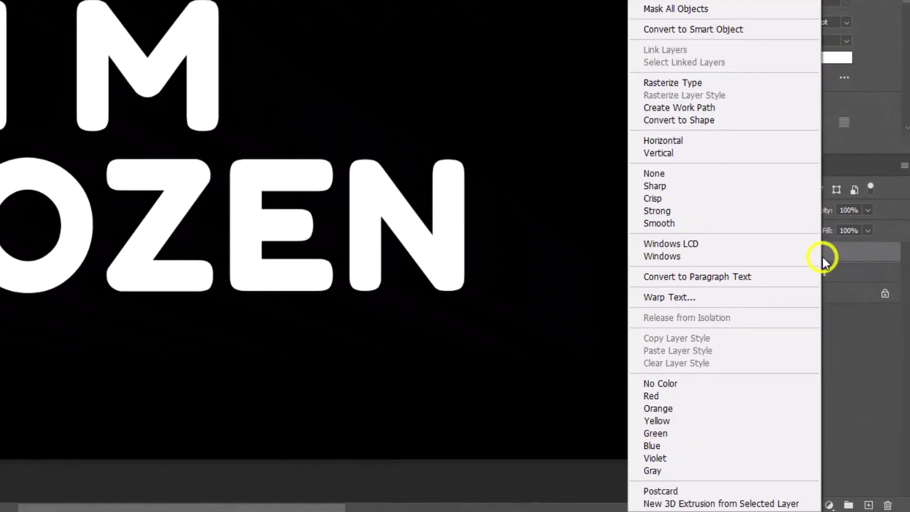
click(730, 28)
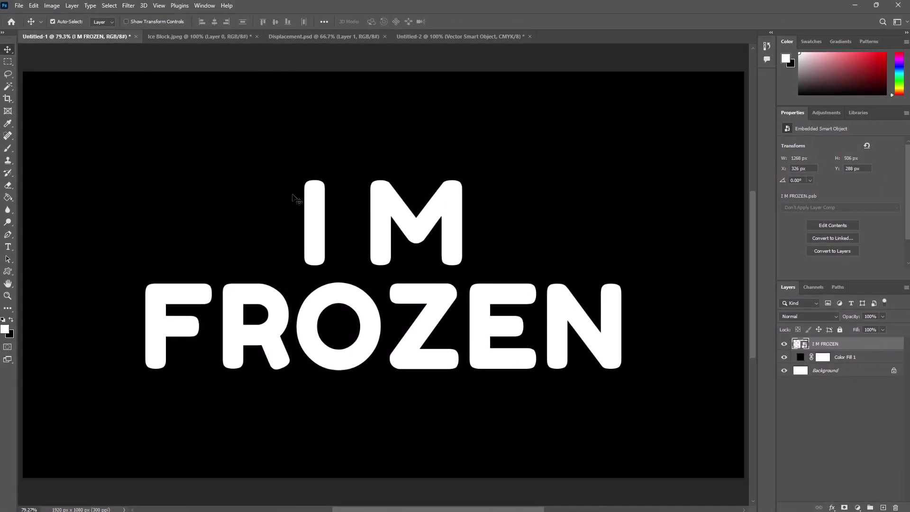
Duplicate the ice block layer into Untitled-1 as a layer named 'Ice Block'
click(187, 37)
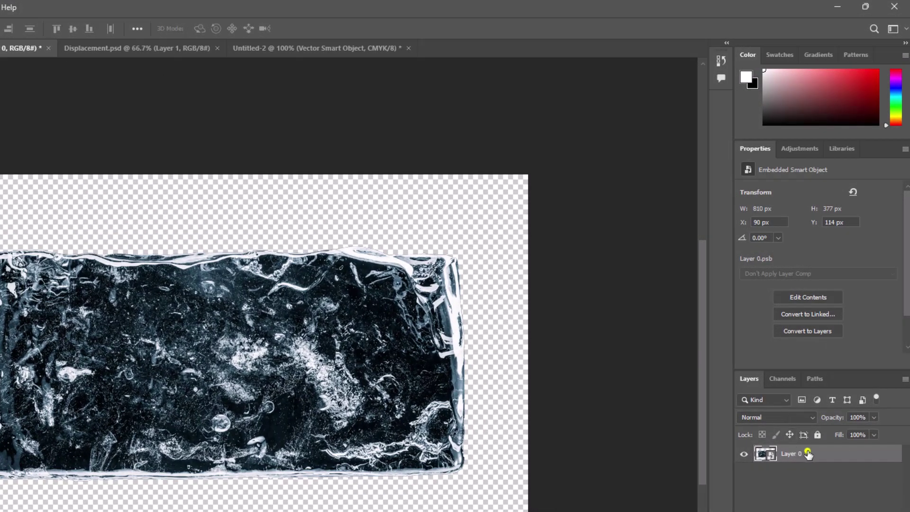
right_click(809, 455)
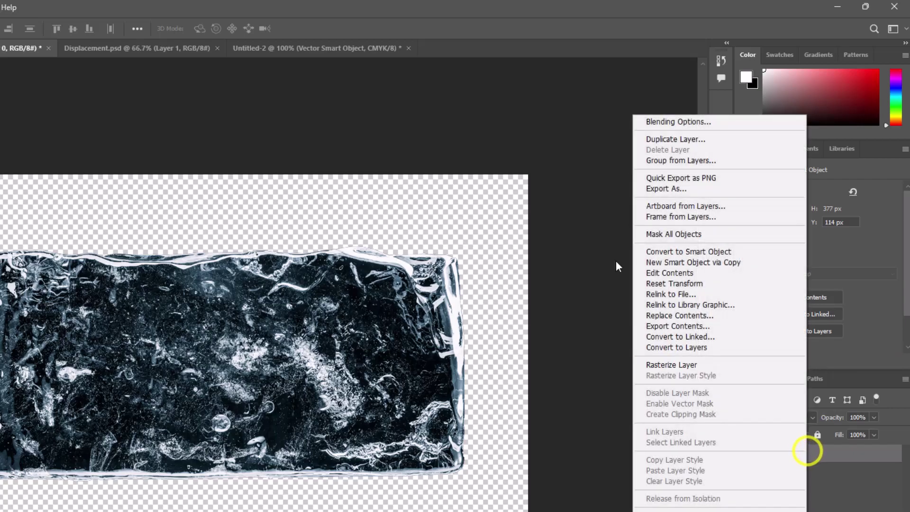
click(678, 140)
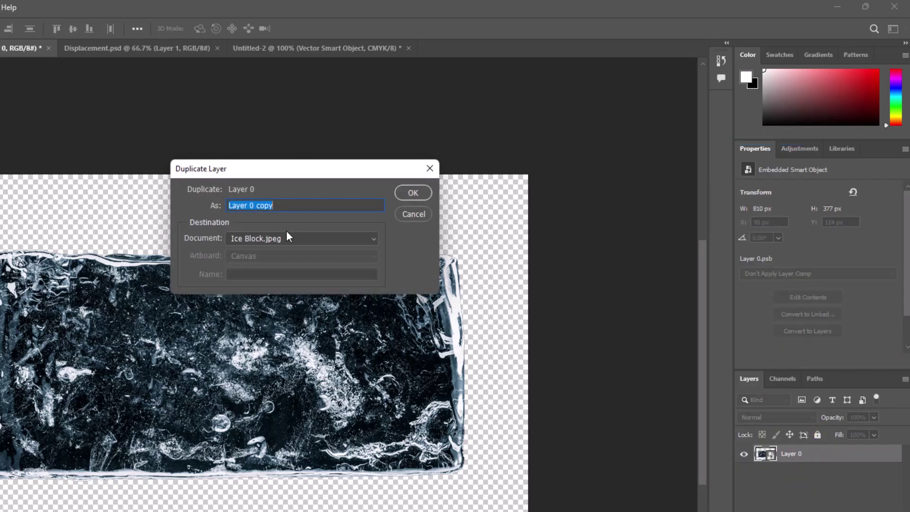
text(Ice Block)
click(286, 238)
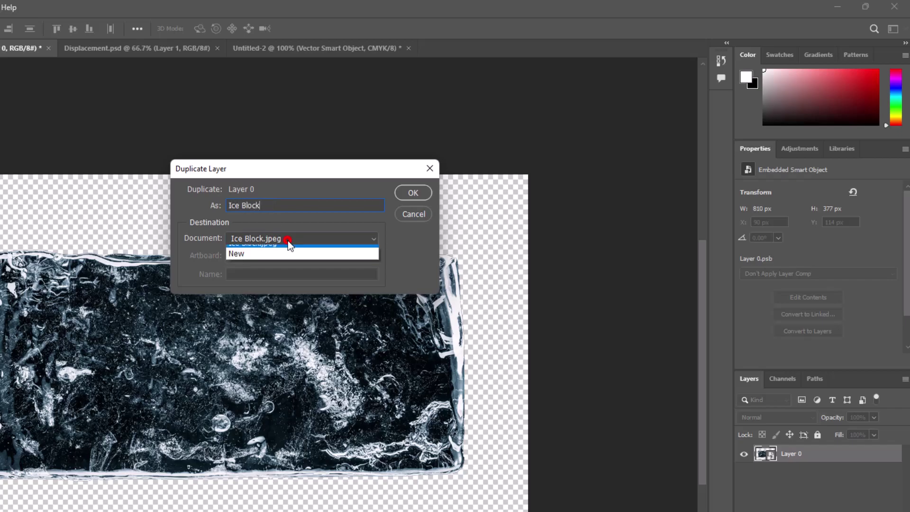
click(282, 250)
click(452, 177)
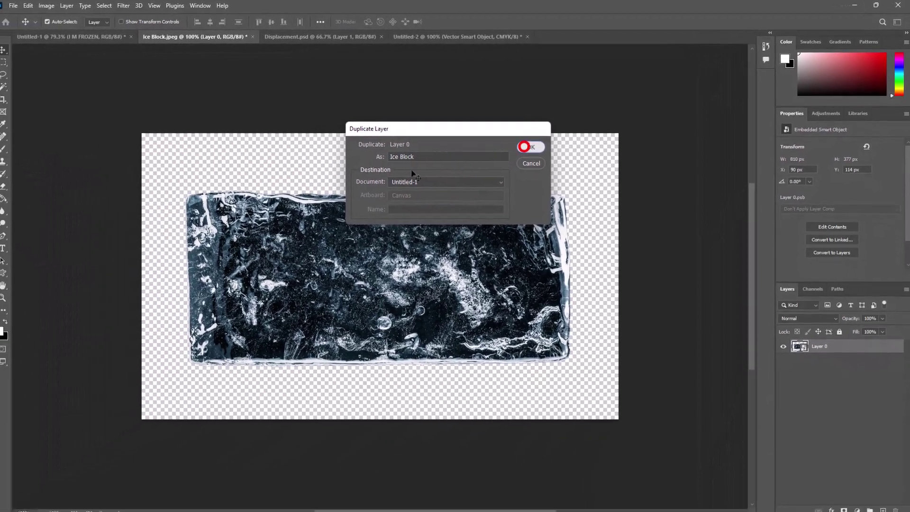
click(111, 41)
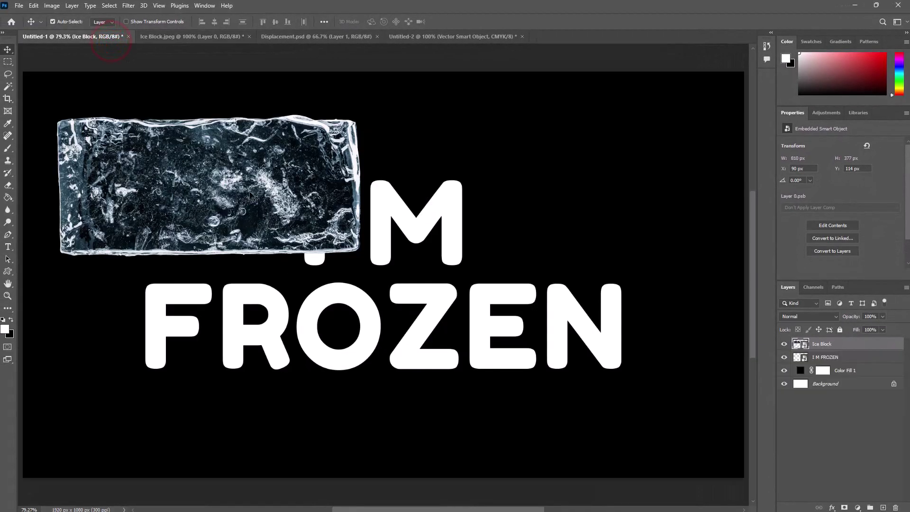
Rotate the ice block about 53°, enlarge it, and place it in the lower-left corner
key(ctrl+t)
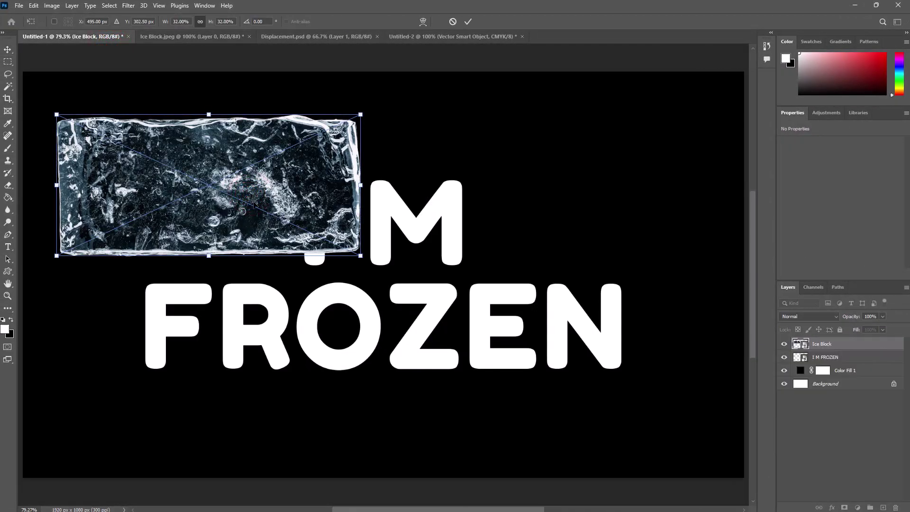
key(ctrl+minus)
key(ctrl+minus)
key(ctrl+minus)
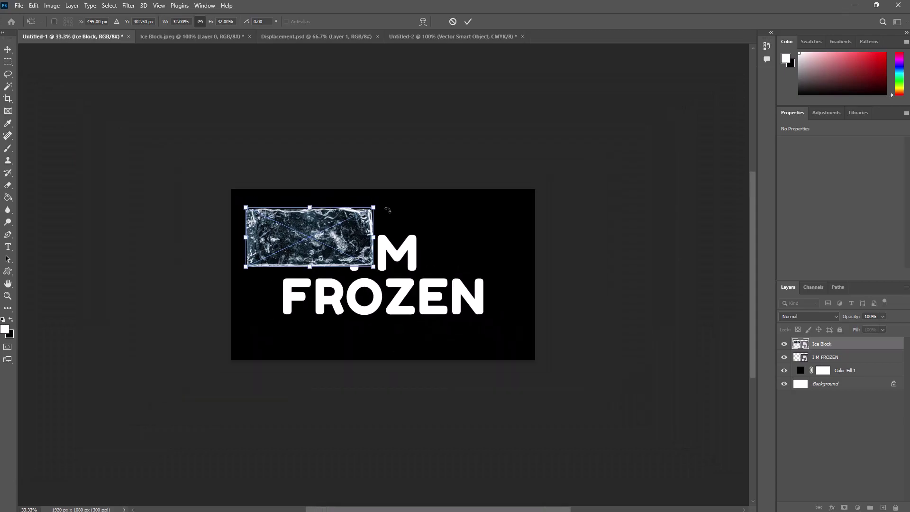
drag(387, 207, 456, 431)
drag(327, 250, 297, 331)
key(Return)
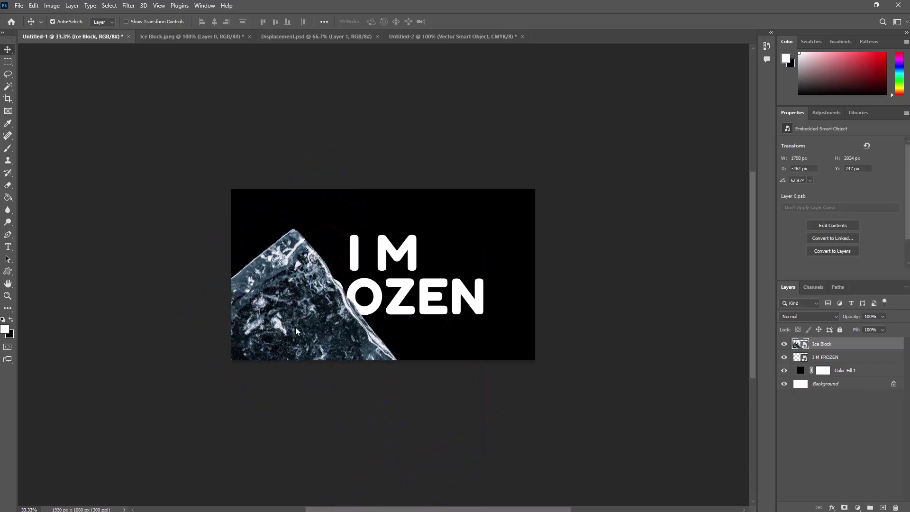
drag(331, 328, 315, 326)
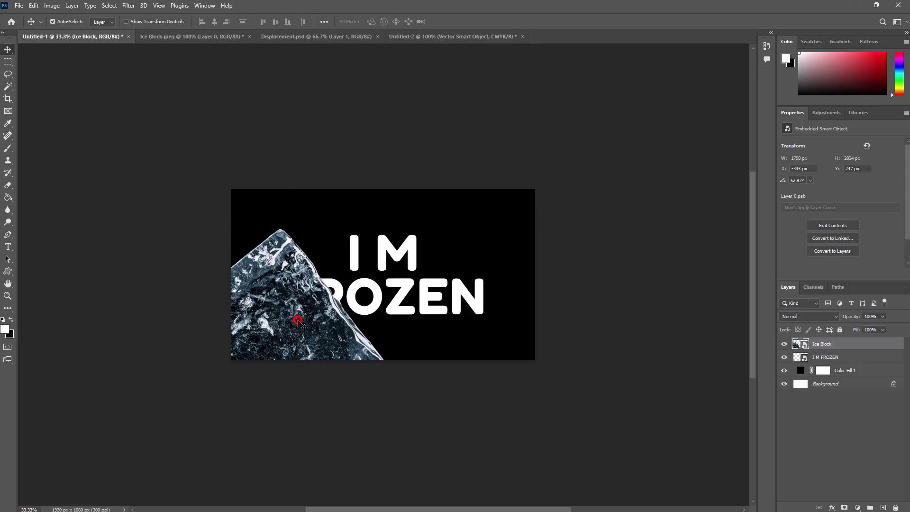
Place a duplicate of the ice block across the upper-right corner
drag(298, 326, 420, 129)
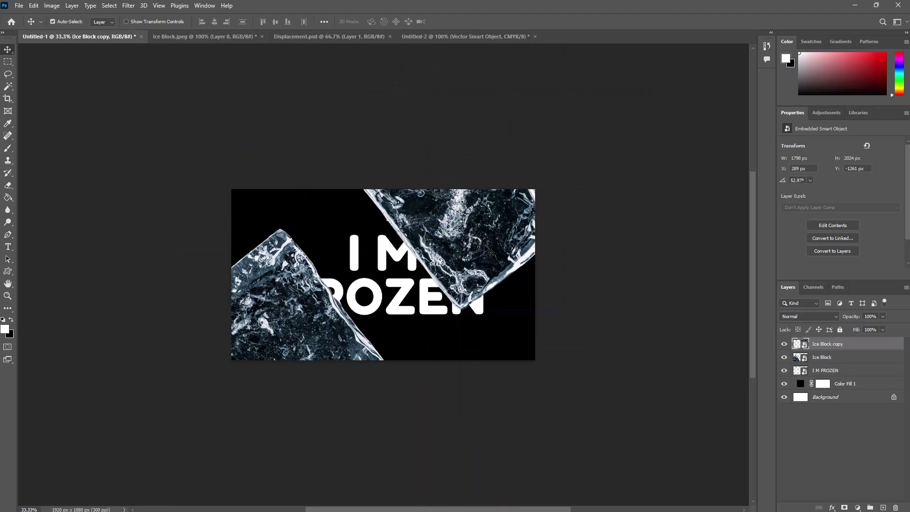
drag(489, 242, 480, 289)
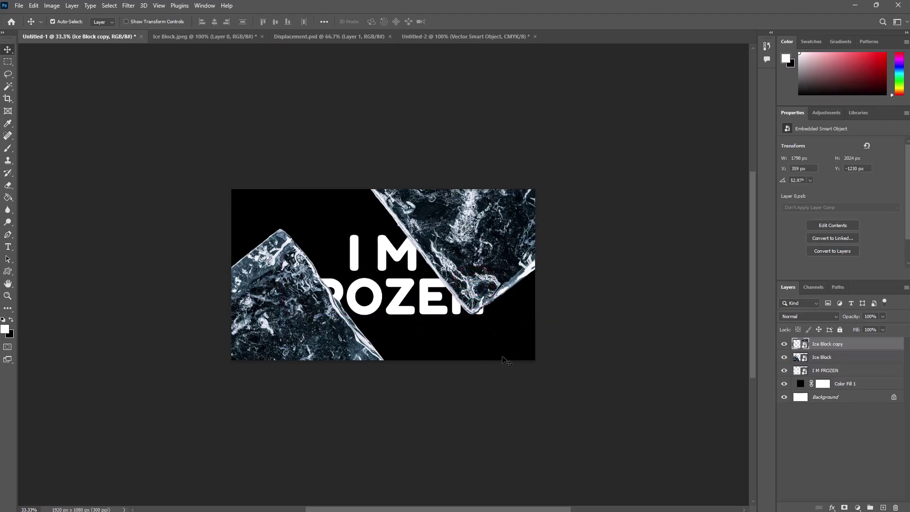
click(475, 415)
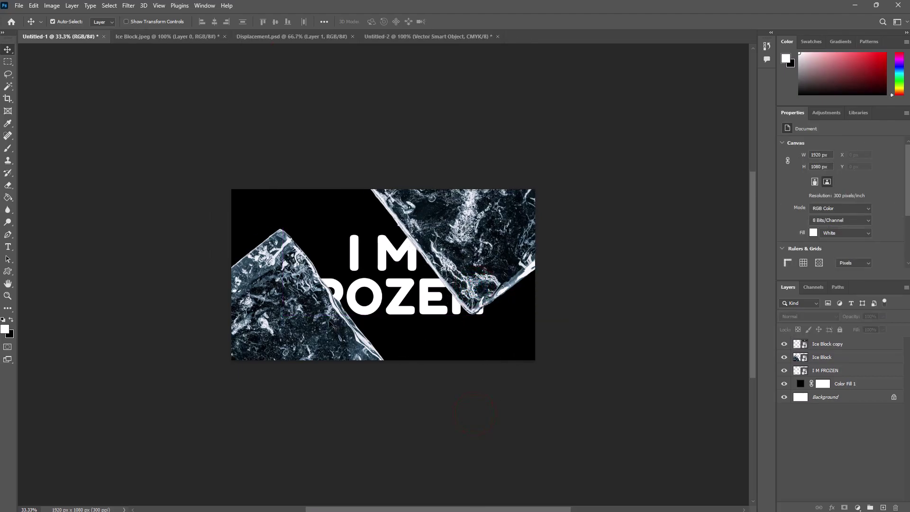
Warp the lower Ice Block's top-left corner with a Liquify Forward Warp
key(ctrl+0)
click(194, 364)
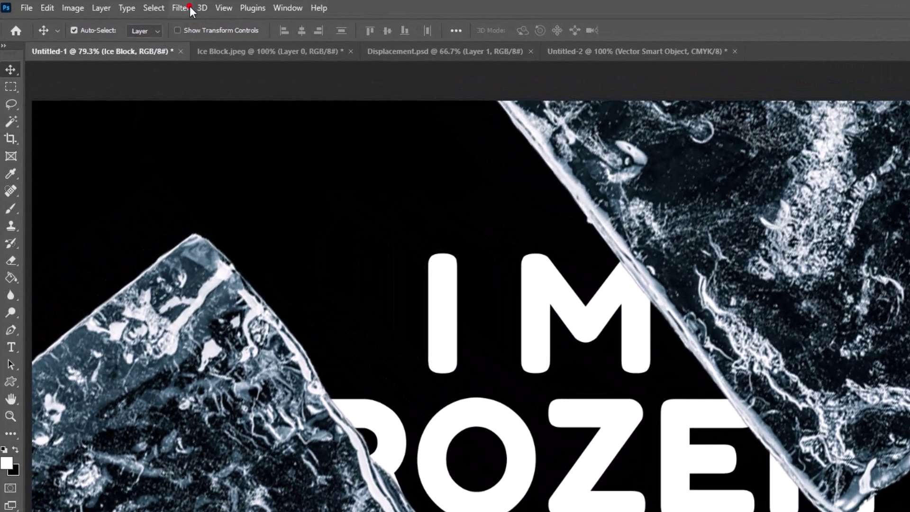
click(190, 6)
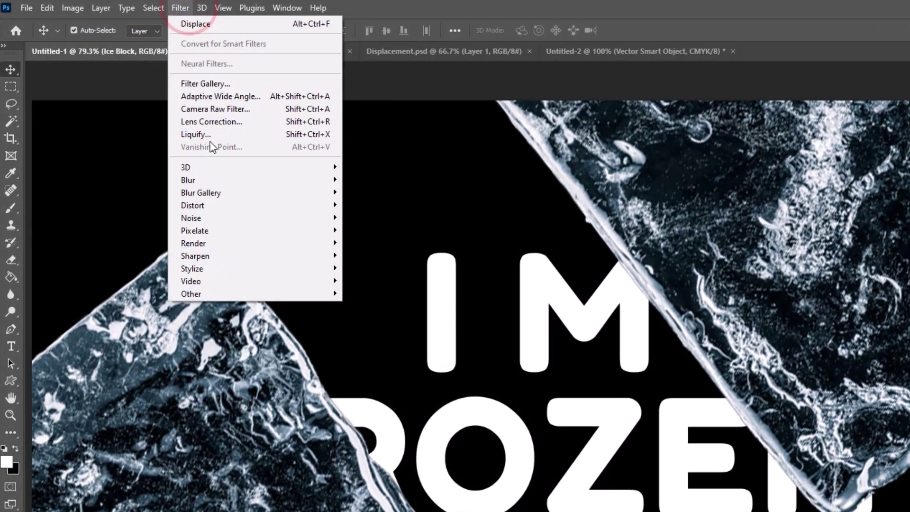
click(198, 22)
click(214, 133)
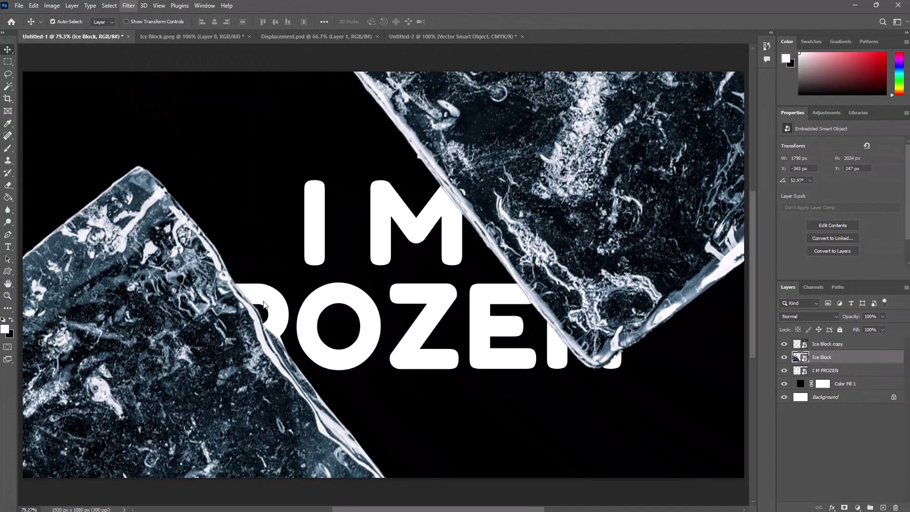
key(shift+ctrl+x)
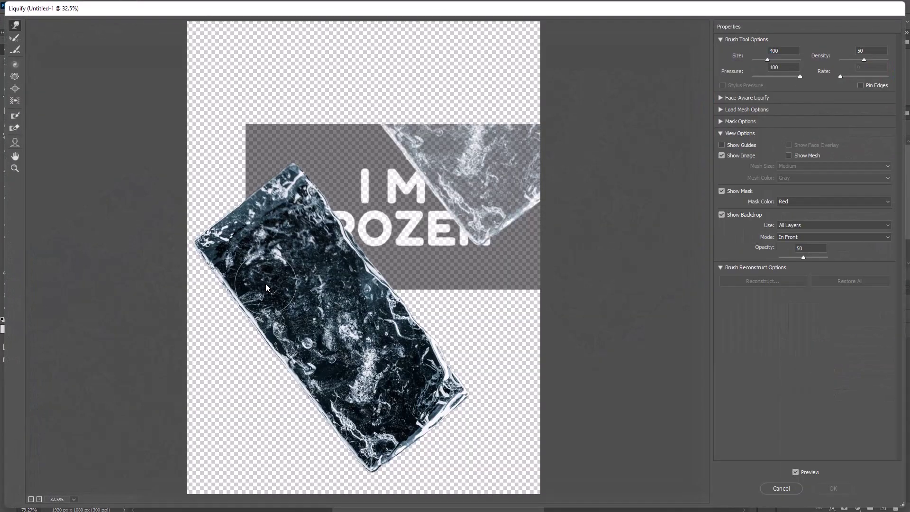
mouse_move(291, 177)
mouse_down()
mouse_move(242, 207)
mouse_move(251, 192)
mouse_move(335, 239)
mouse_move(323, 229)
mouse_move(324, 208)
mouse_move(318, 218)
mouse_move(359, 262)
mouse_move(361, 277)
mouse_move(354, 264)
mouse_move(394, 301)
mouse_up()
click(826, 489)
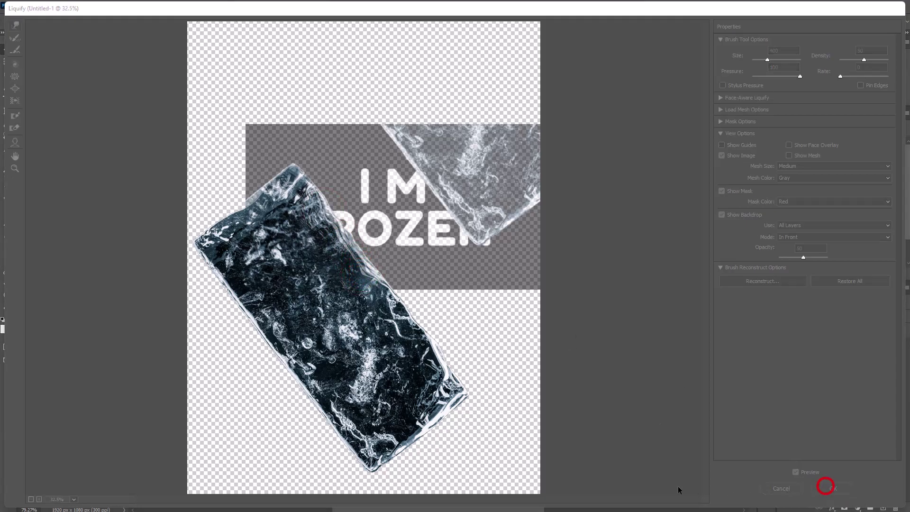
click(592, 231)
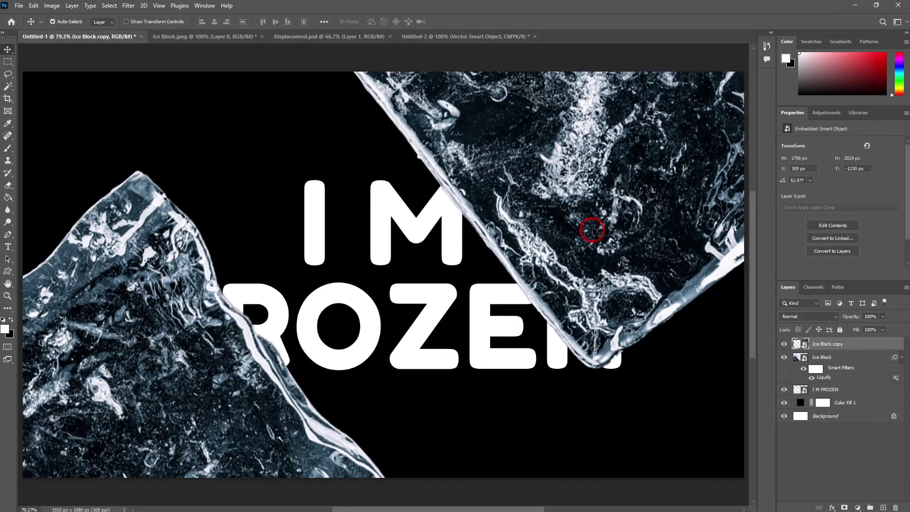
Liquify the Ice Block copy's lower edge so it smears over the text
click(129, 6)
click(163, 94)
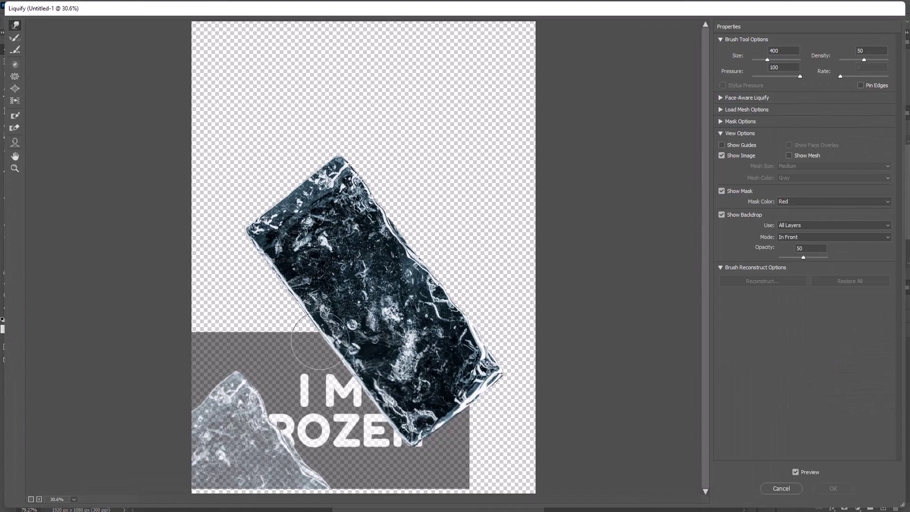
mouse_move(329, 346)
mouse_down()
mouse_move(412, 422)
mouse_move(419, 440)
mouse_up()
click(358, 378)
mouse_move(388, 414)
mouse_down()
mouse_move(419, 427)
mouse_move(458, 406)
mouse_move(451, 401)
mouse_move(433, 420)
mouse_up()
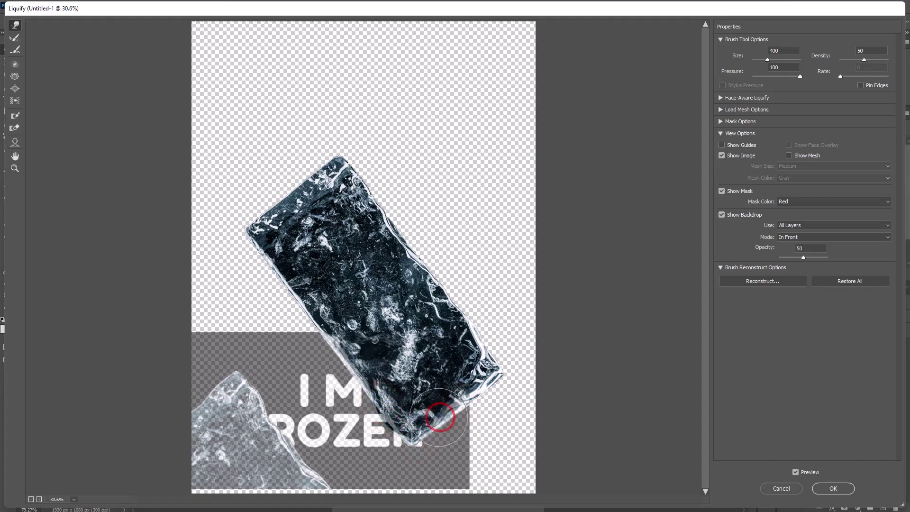
click(823, 489)
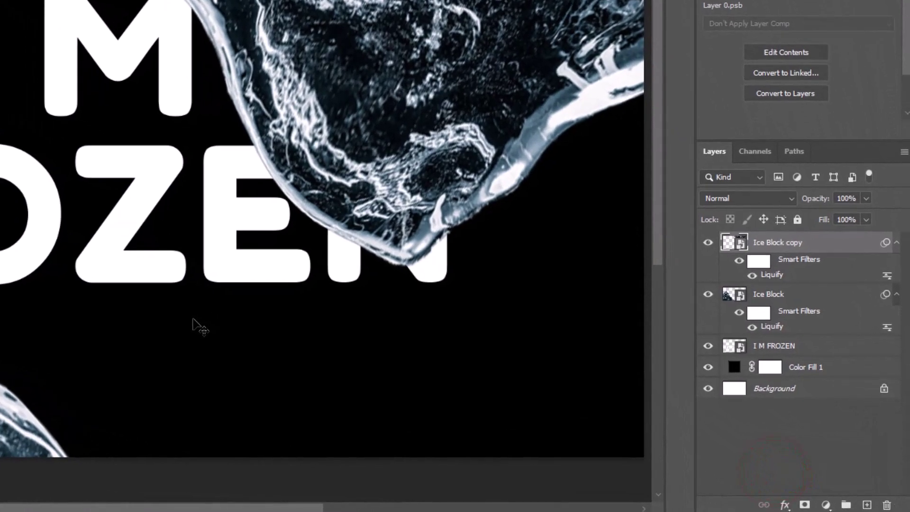
Merge Ice Block and Ice Block copy into one smart object
shift+click(736, 247)
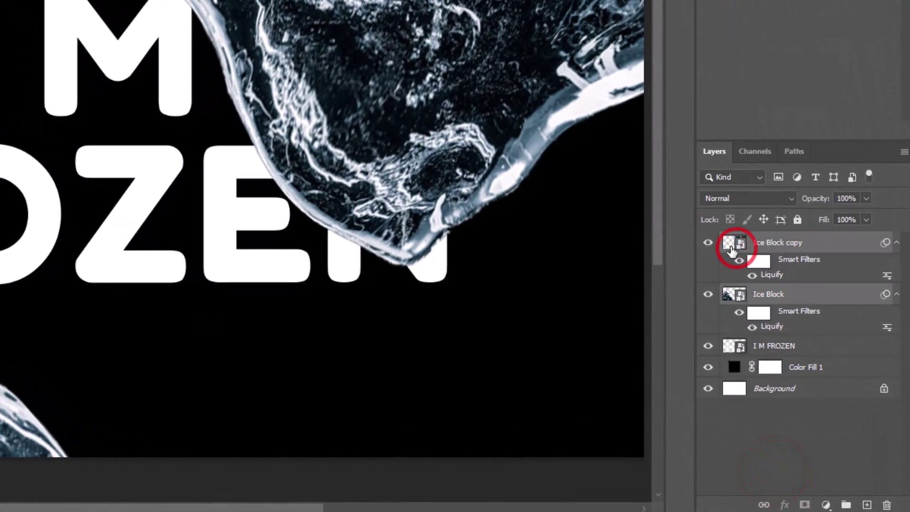
right_click(795, 247)
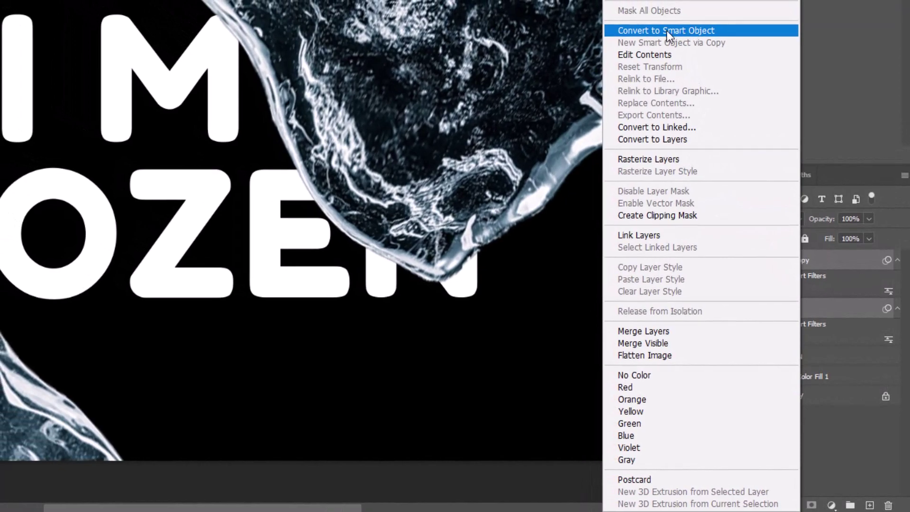
click(666, 30)
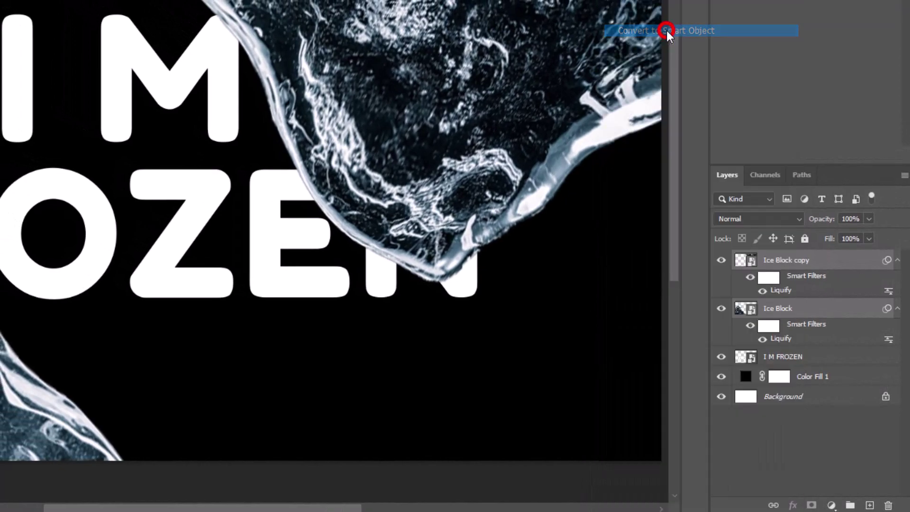
Mask I M FROZEN with an inverted mask made from the ice block's pixels
right_click(739, 263)
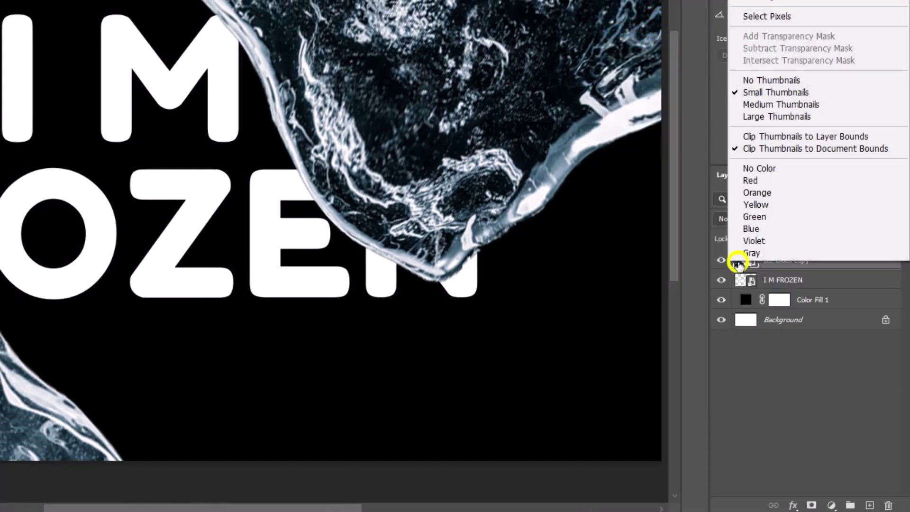
click(753, 17)
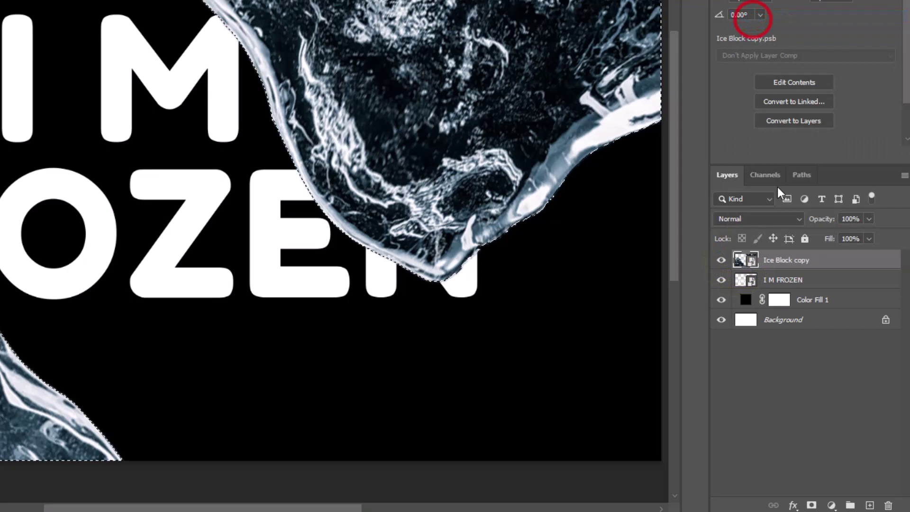
click(800, 280)
click(811, 504)
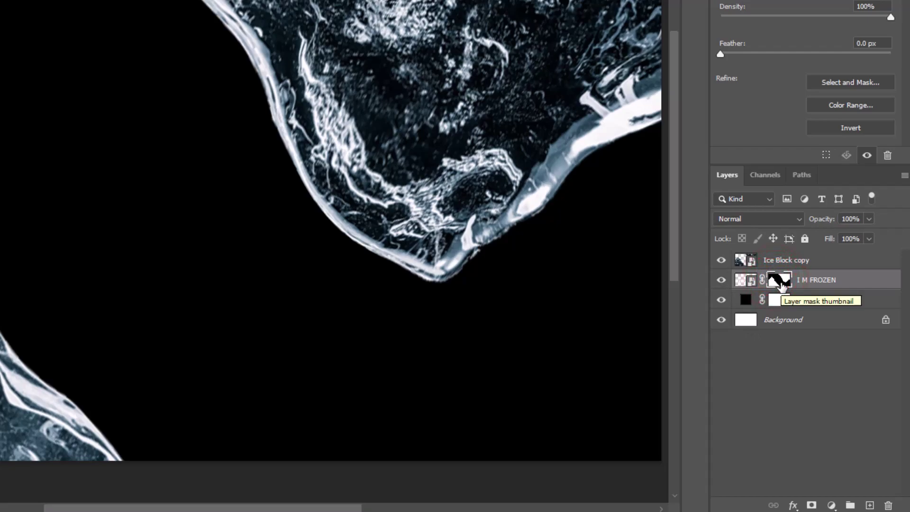
key(ctrl+i)
Hide the ice layer and unlink the mask from the text layer
click(721, 260)
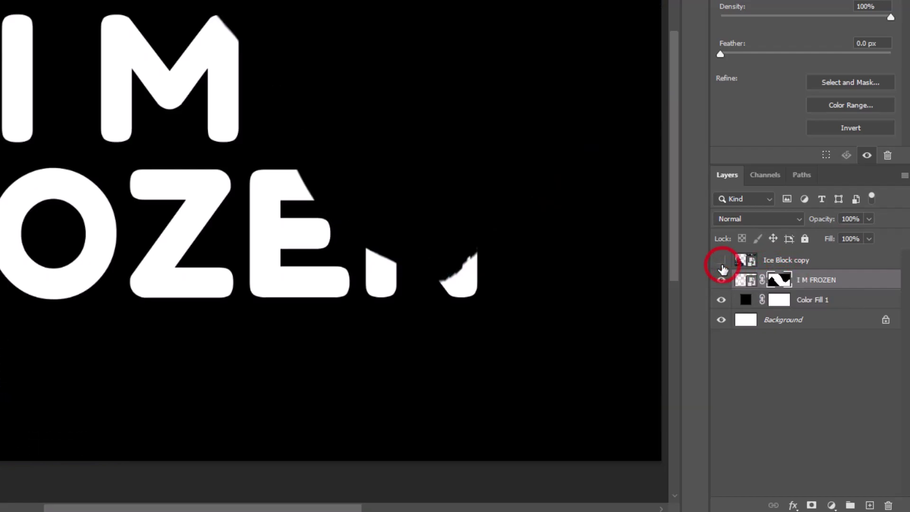
click(746, 281)
click(764, 282)
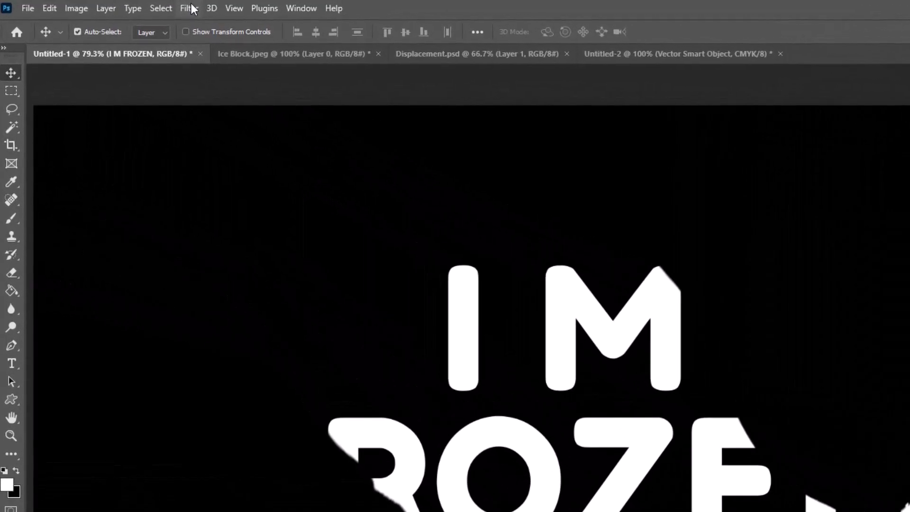
Apply Displace at 50 horizontal and vertical scale using Displacement.psd as the map
click(190, 8)
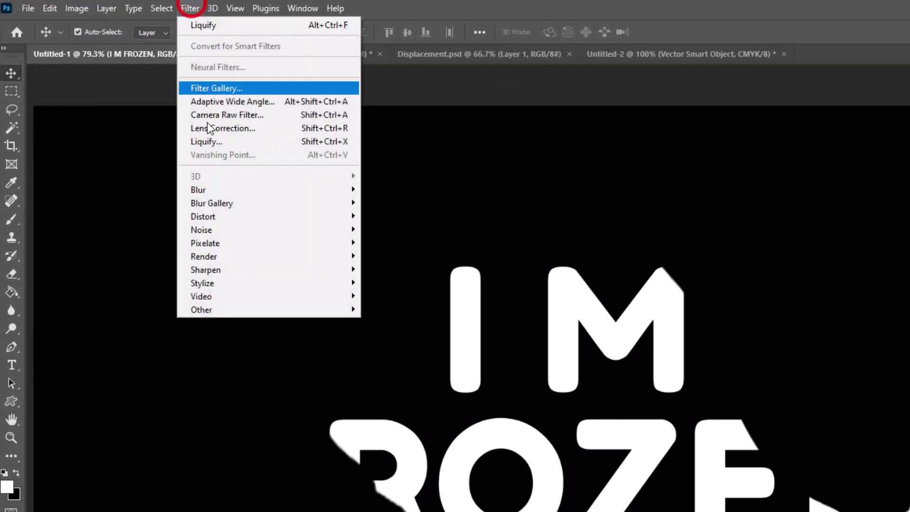
click(218, 219)
click(401, 219)
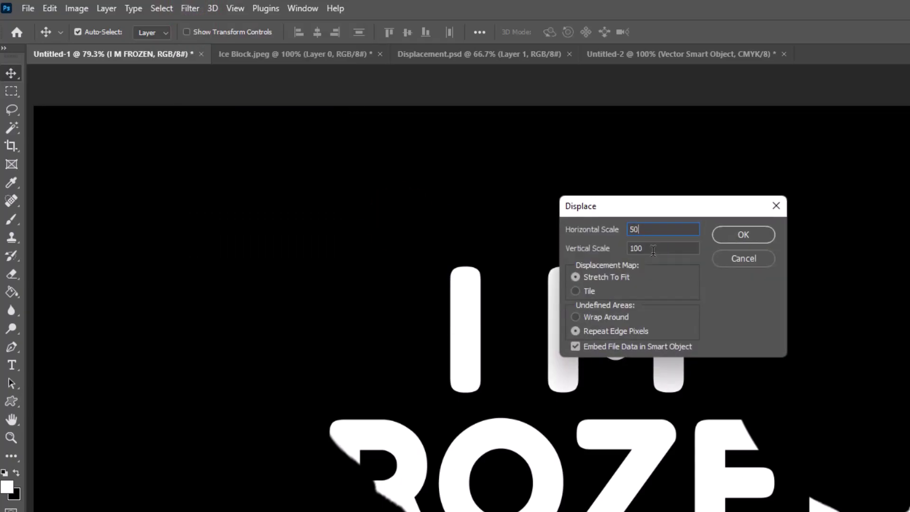
click(733, 234)
double_click(179, 134)
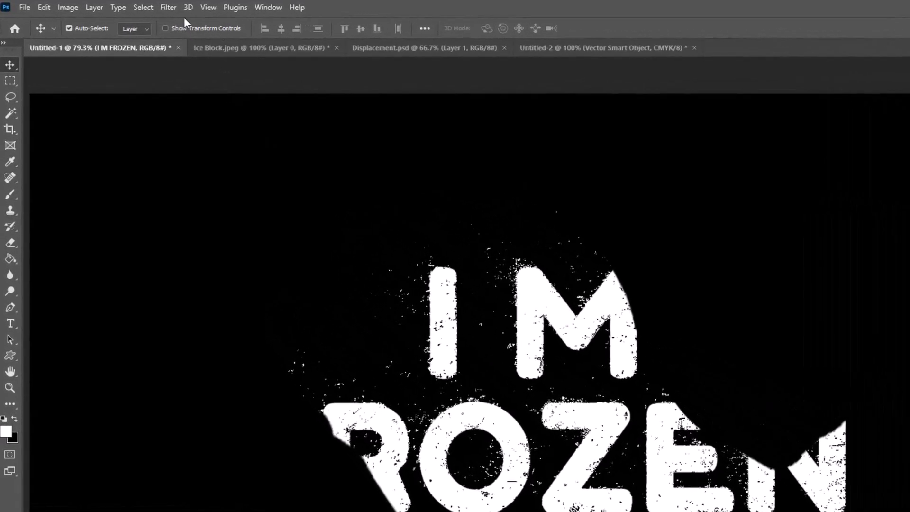
Add a slight Gaussian Blur with a reduced radius to the I M FROZEN text
click(129, 5)
click(233, 181)
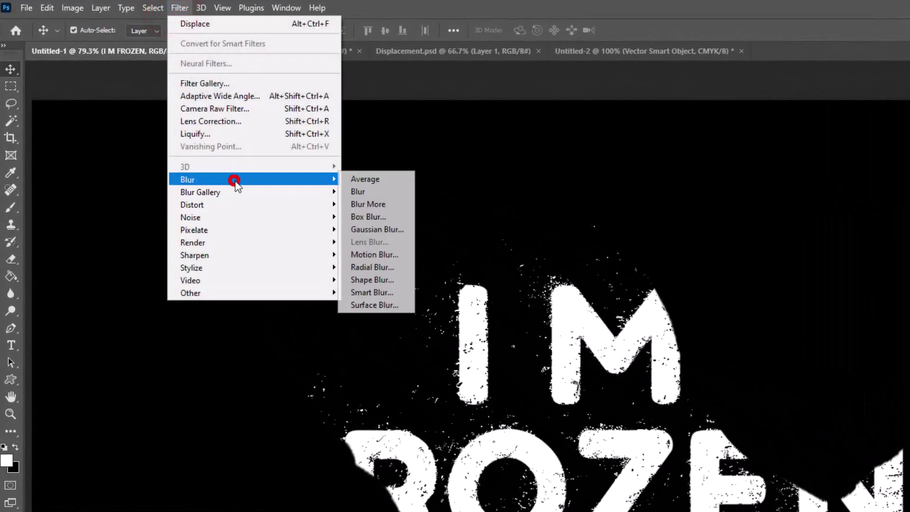
click(392, 230)
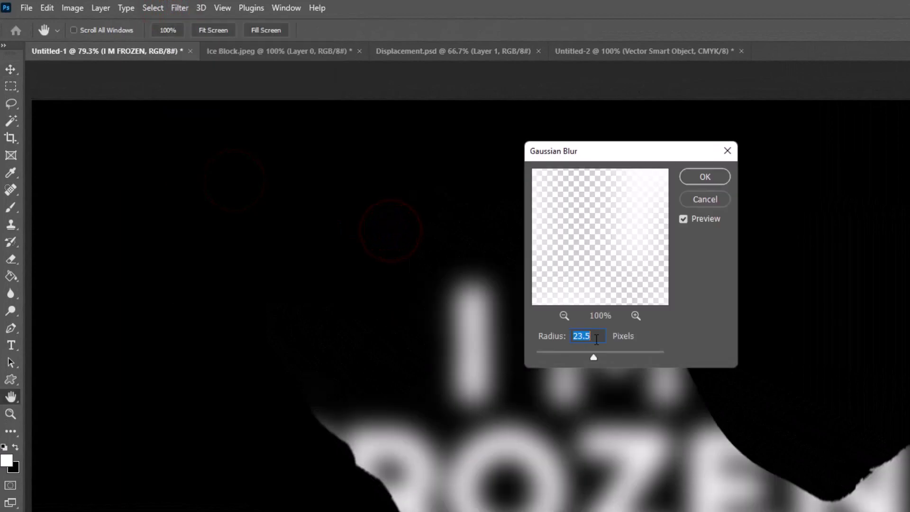
text(0)
key(Return)
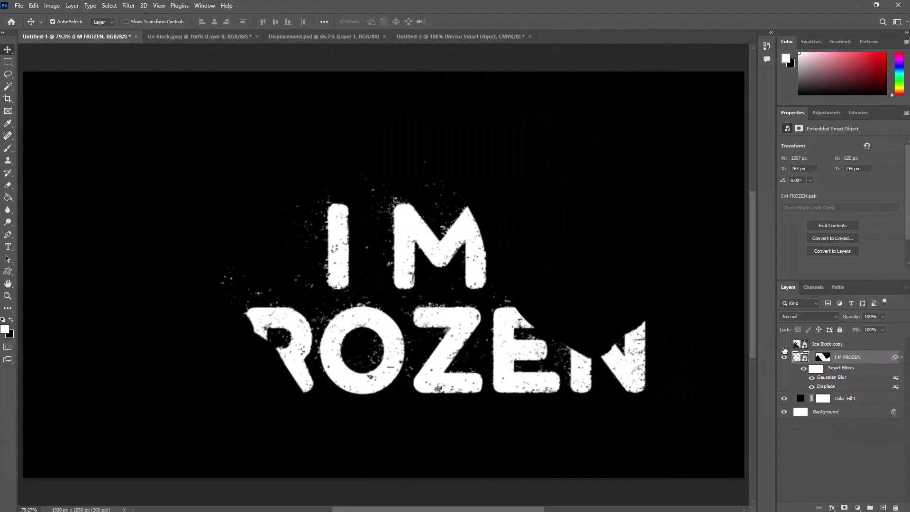
Make the Ice Block copy layer visible again and reselect the I M FROZEN layer
click(785, 346)
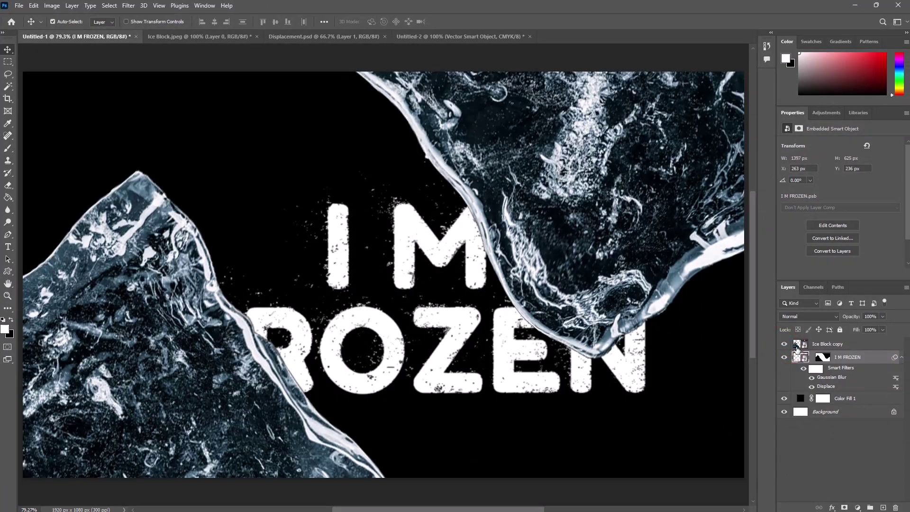
click(827, 345)
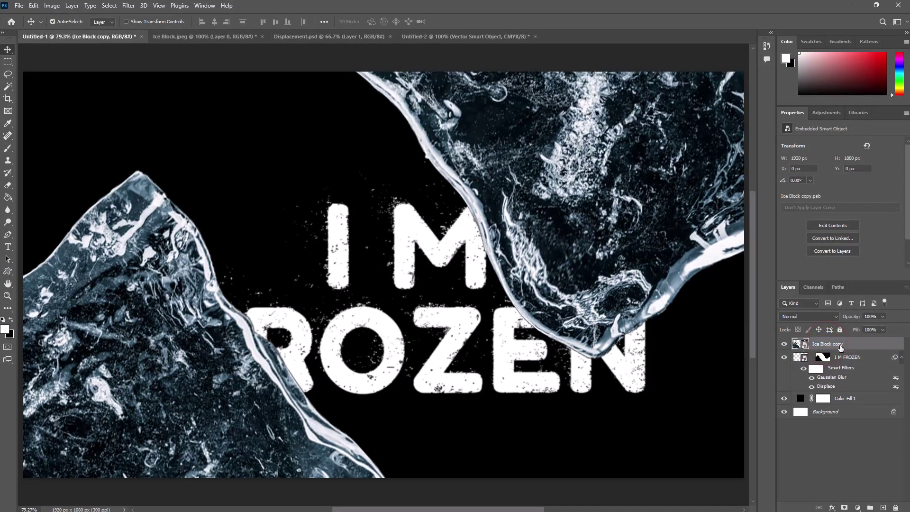
click(804, 360)
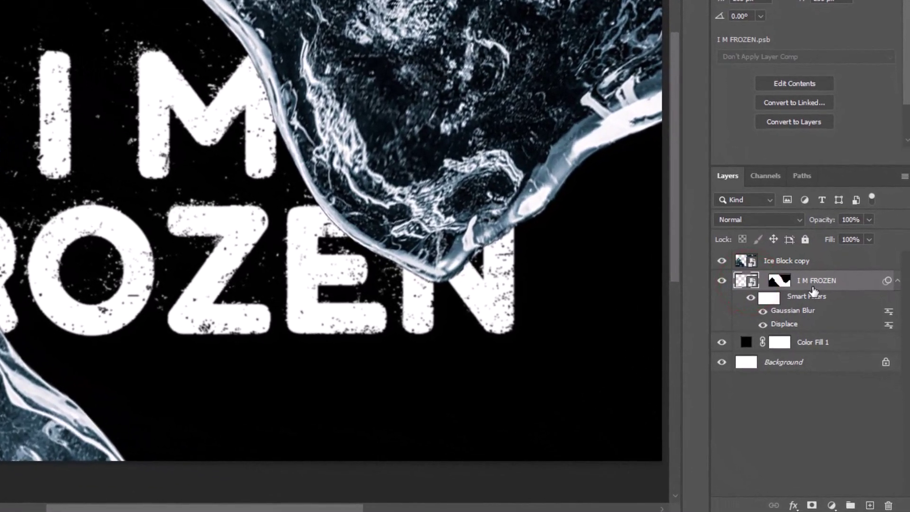
Duplicate the text layer and add 20% Add Noise, ordered Displace, Add Noise, Gaussian Blur
key(ctrl+j)
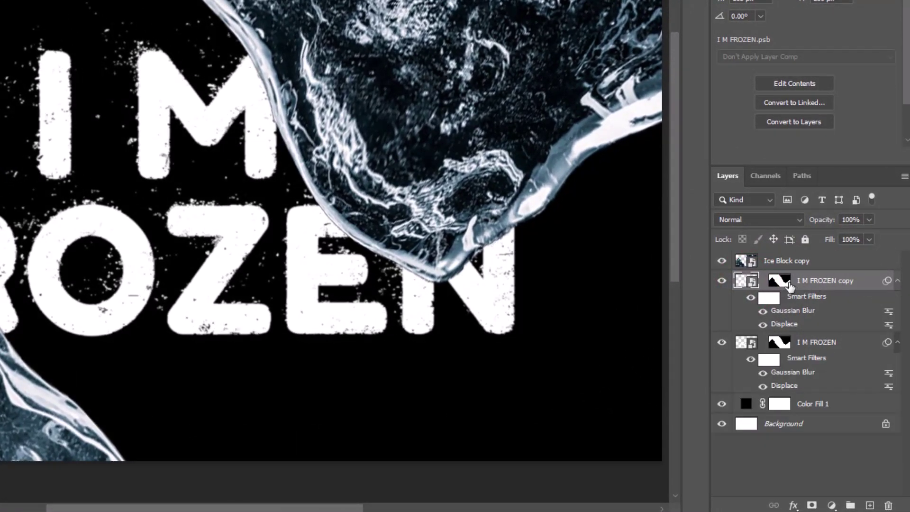
click(788, 283)
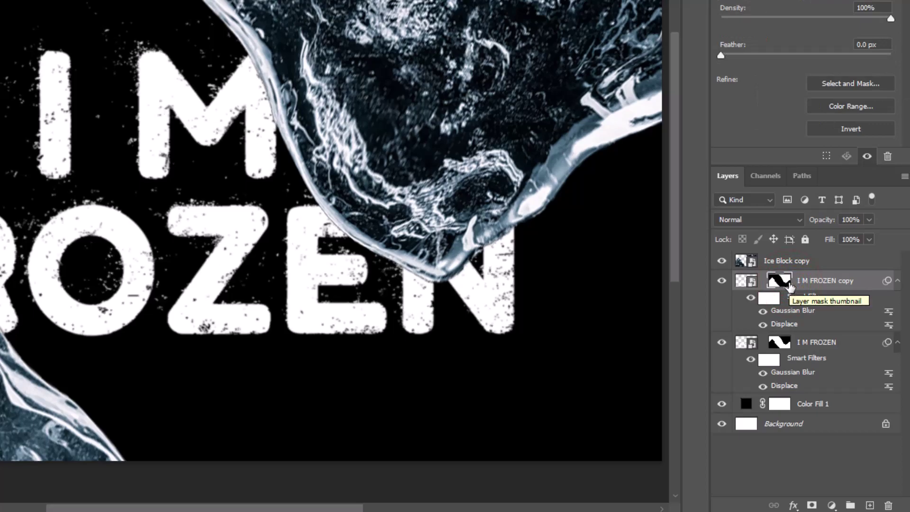
drag(781, 313, 801, 327)
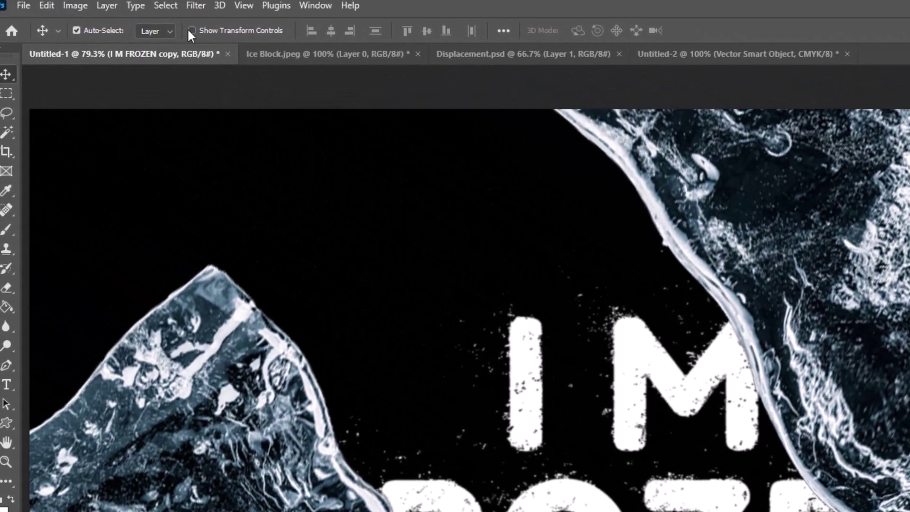
click(194, 8)
click(280, 243)
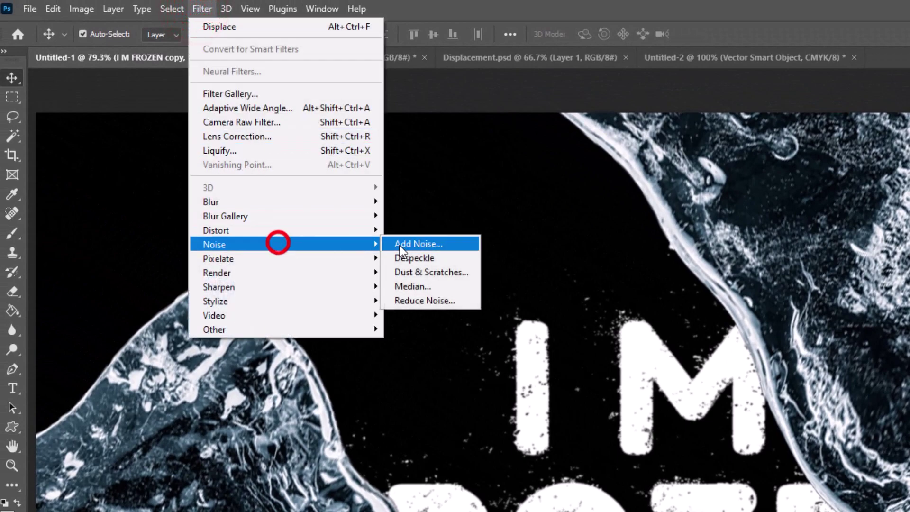
click(400, 245)
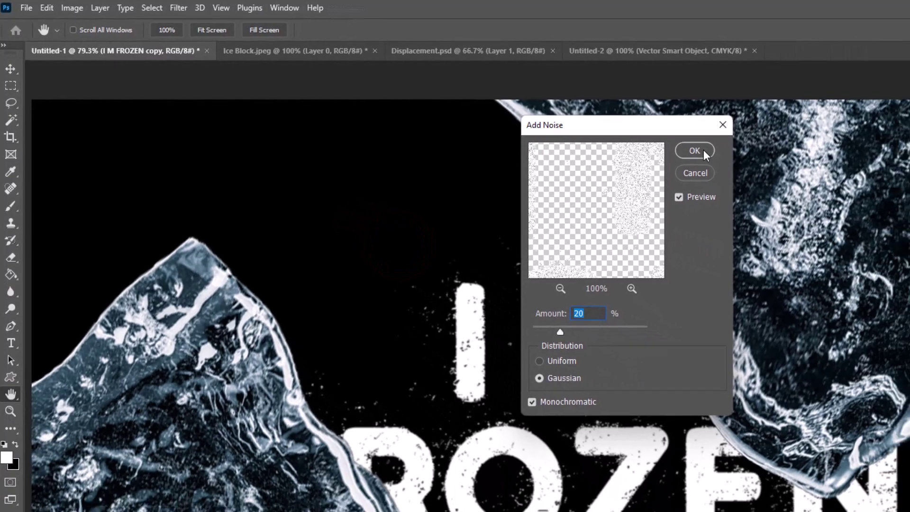
click(787, 170)
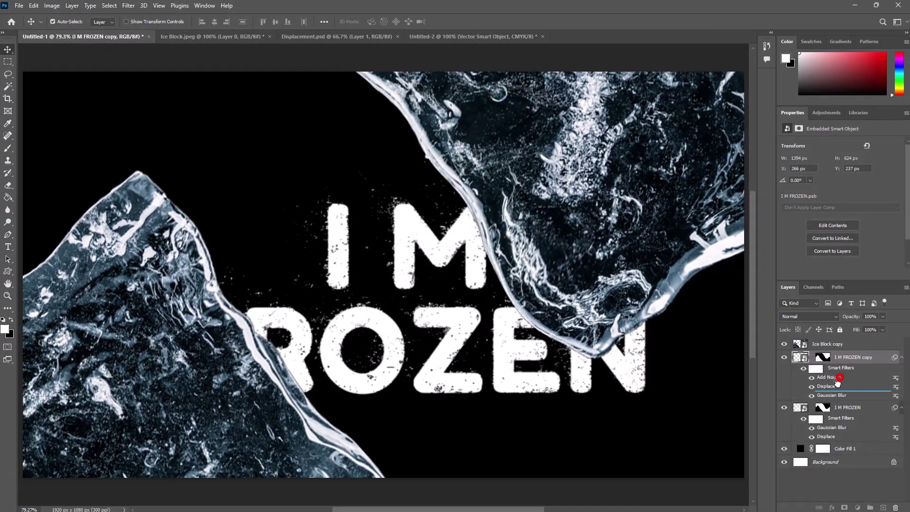
drag(837, 386, 838, 388)
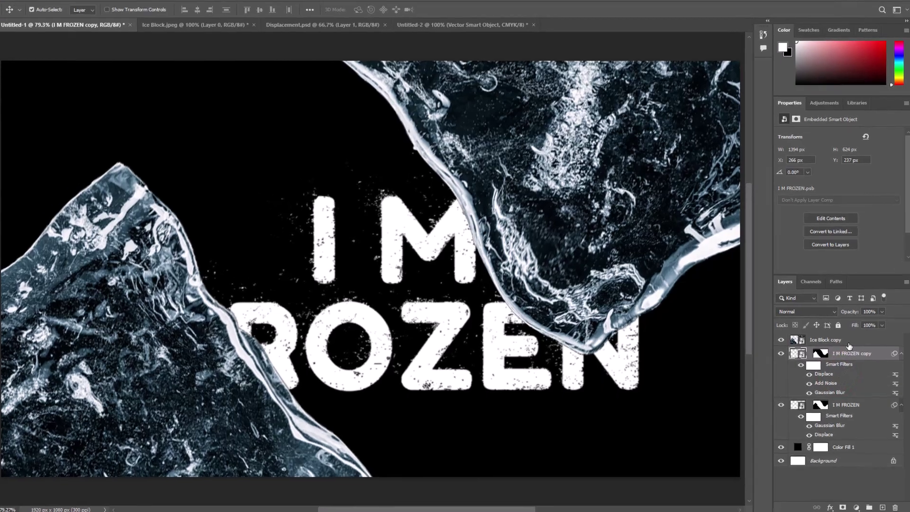
Set the Ice Block copy layer's blend mode to Screen
click(854, 346)
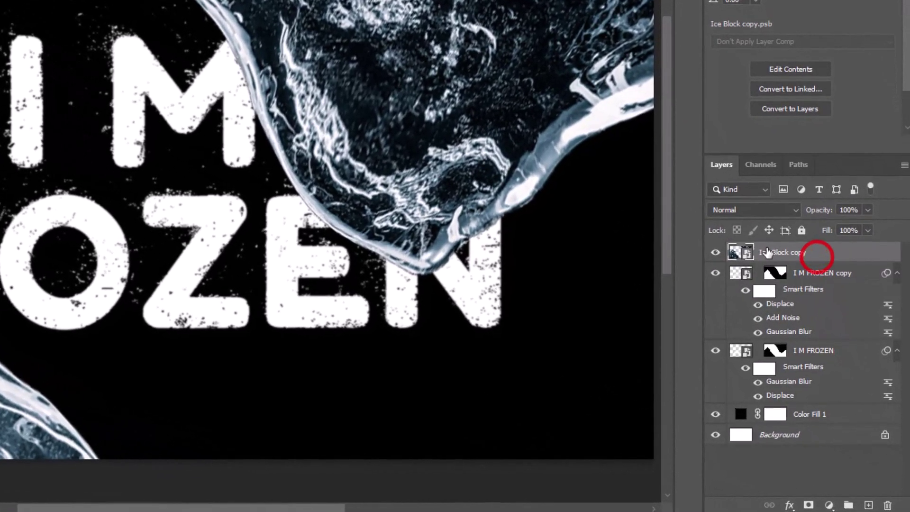
click(773, 209)
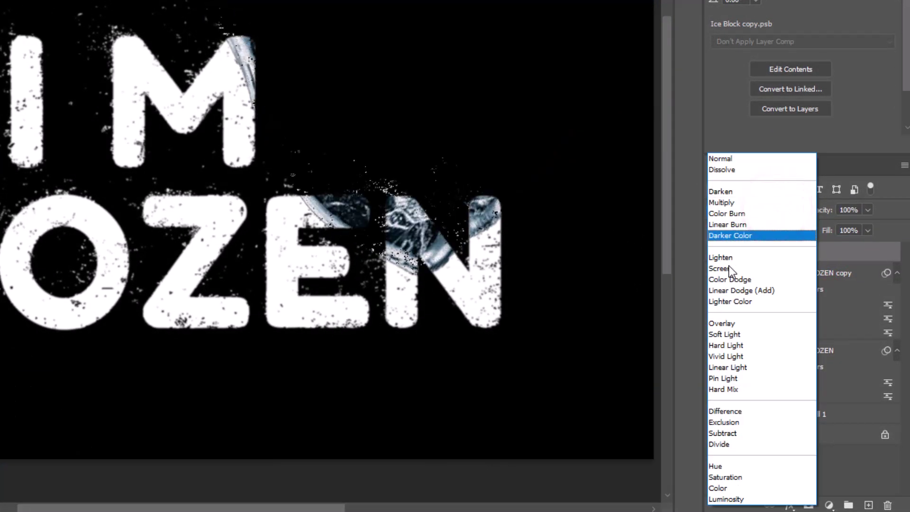
click(730, 269)
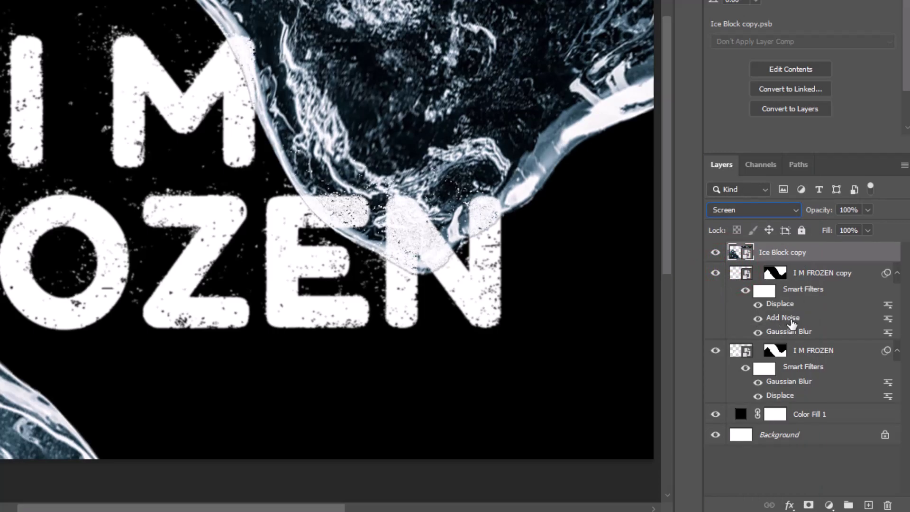
Reapply the text copy's Add Noise filter with its existing settings
double_click(793, 332)
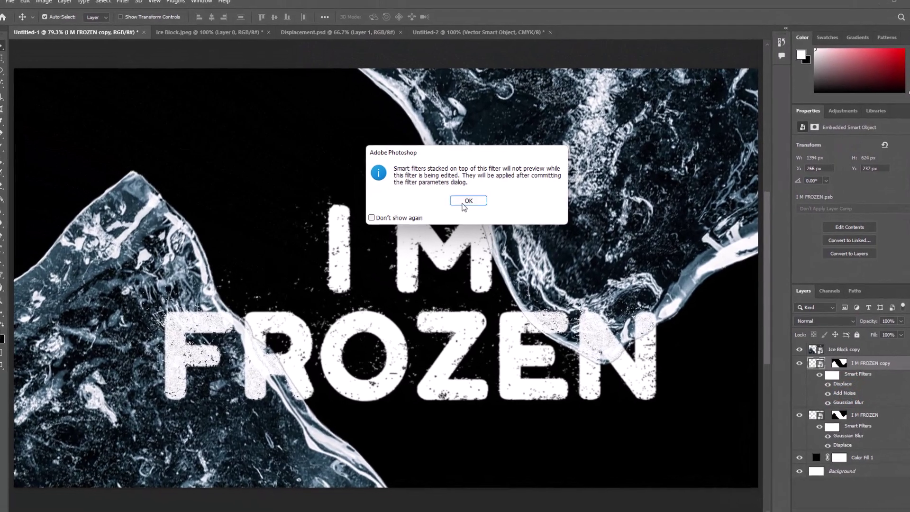
click(463, 200)
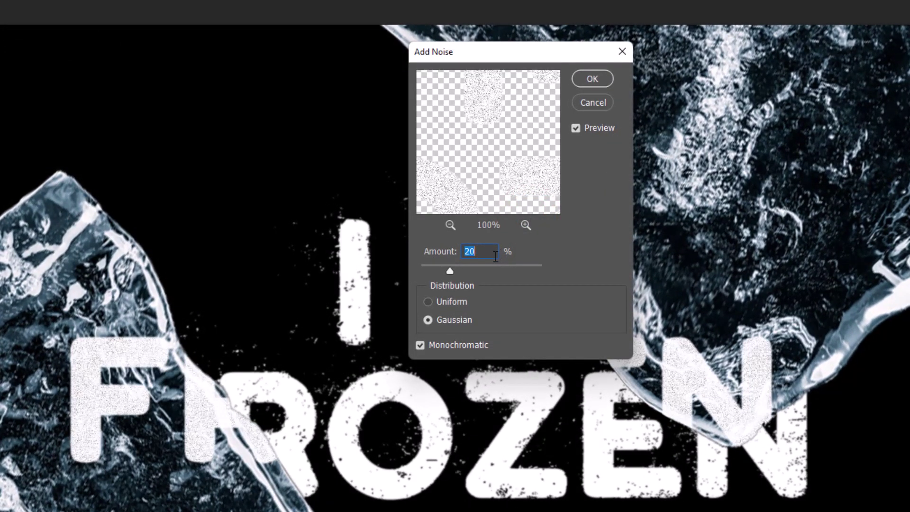
key(Return)
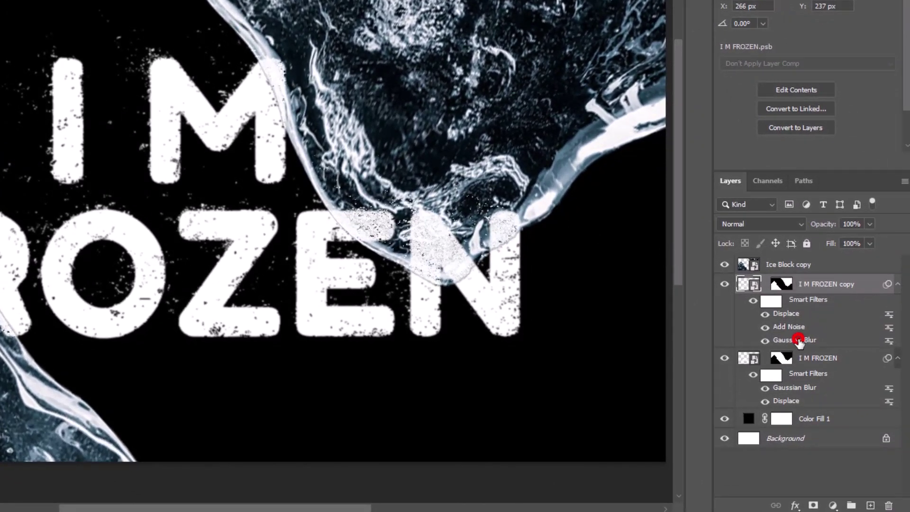
Raise the text copy's Gaussian Blur radius to 15 pixels
double_click(799, 340)
click(299, 89)
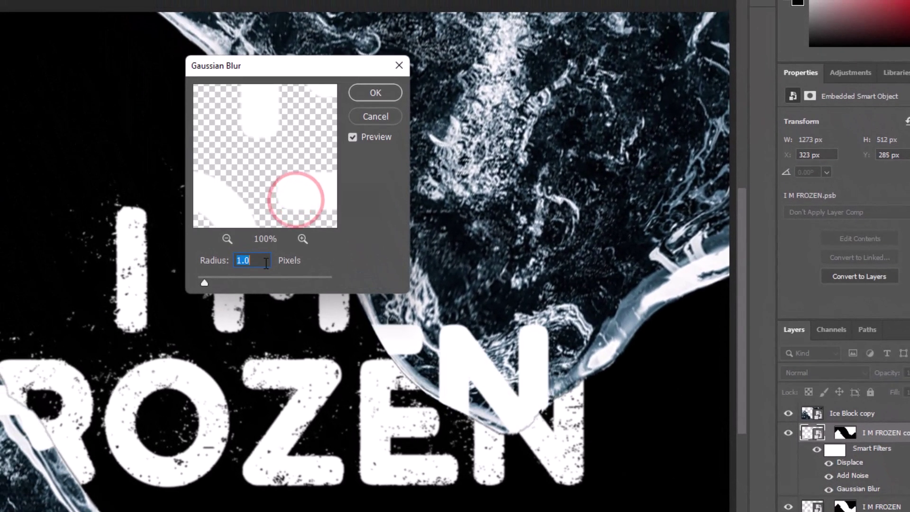
click(266, 264)
text(15)
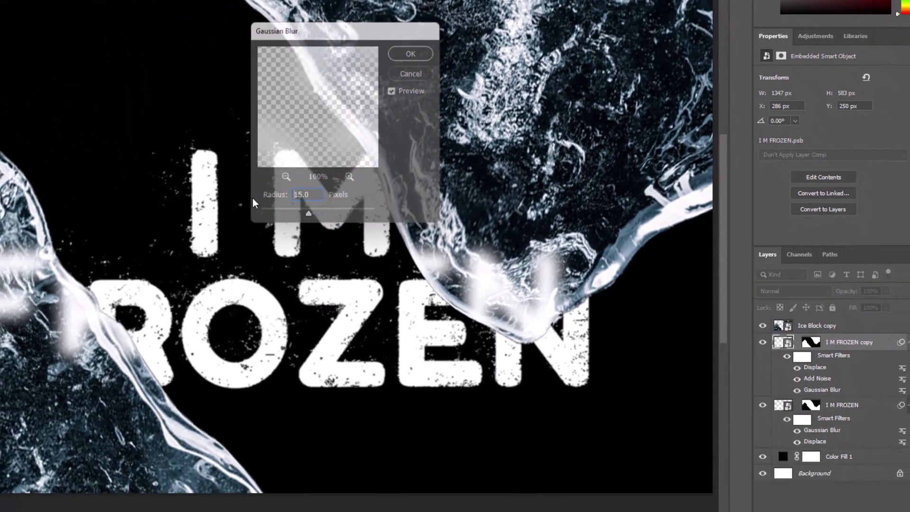
key(Return)
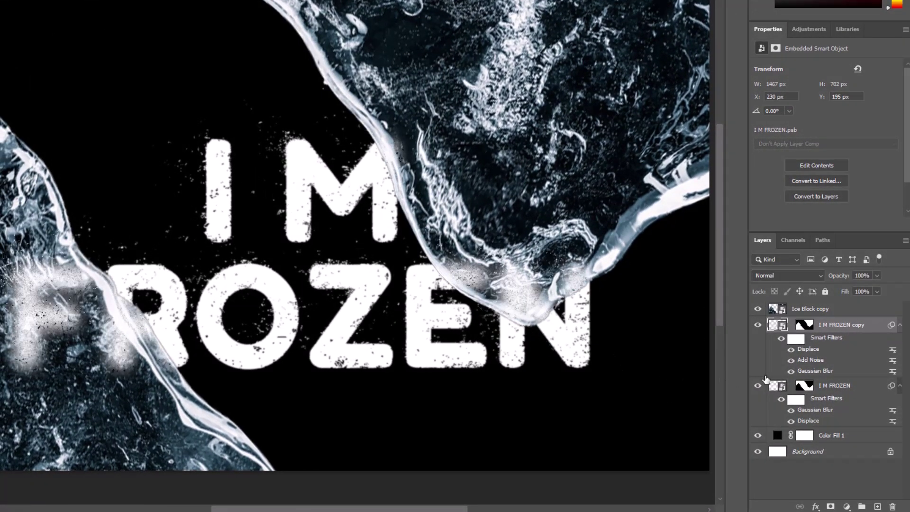
Set both Displace scales to 100 and reapply it using Displacement.psd as the map
double_click(824, 351)
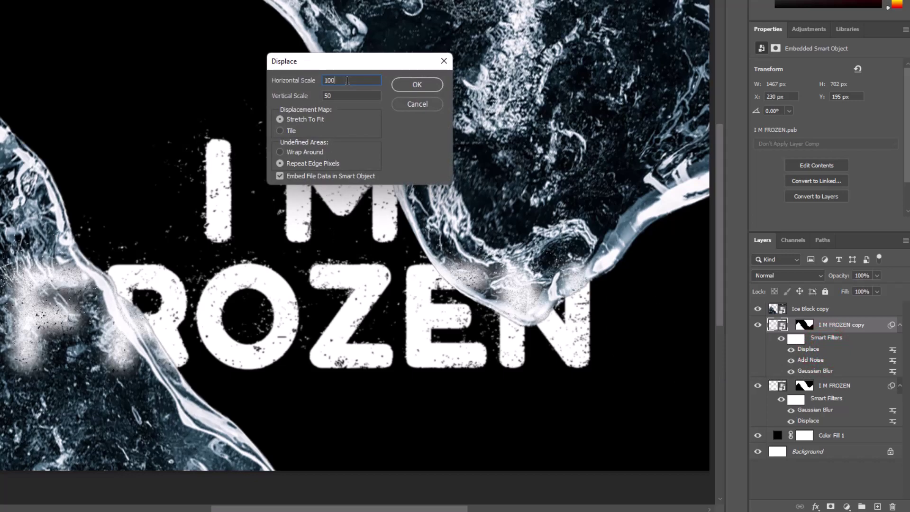
key(Tab)
text(100)
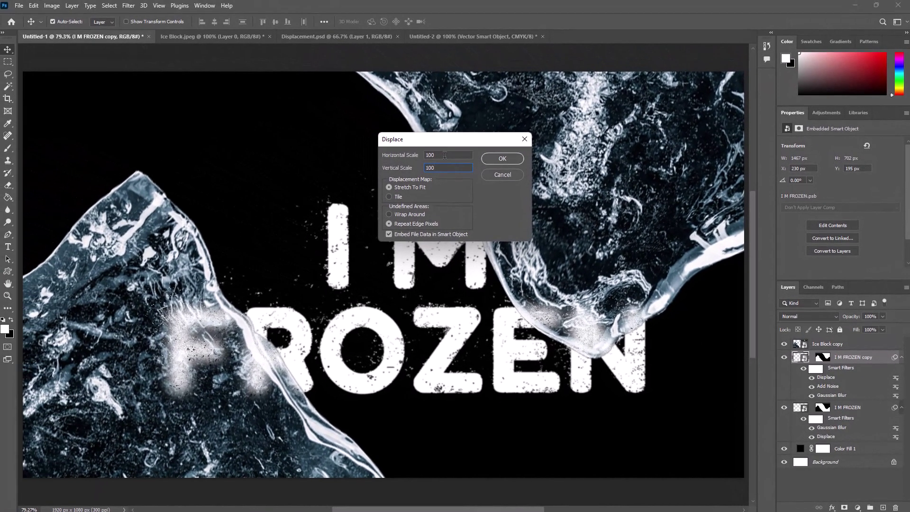
click(484, 161)
click(118, 94)
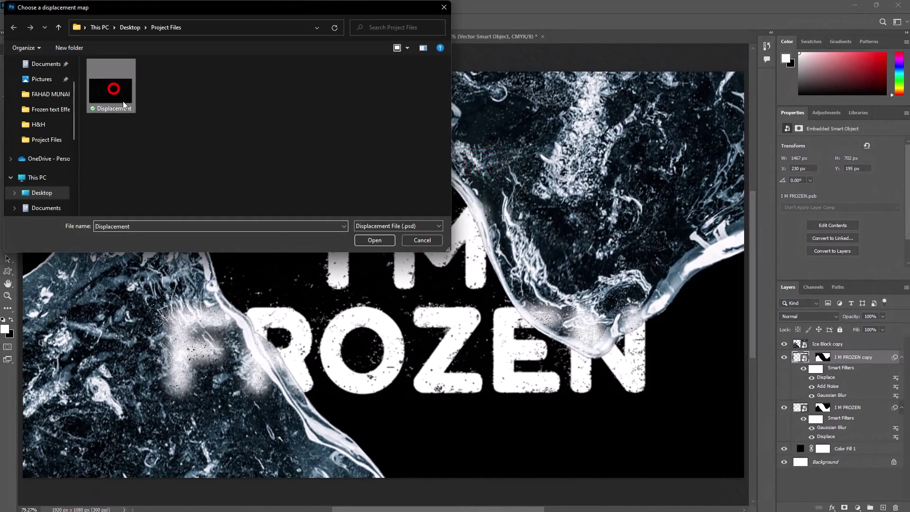
click(375, 240)
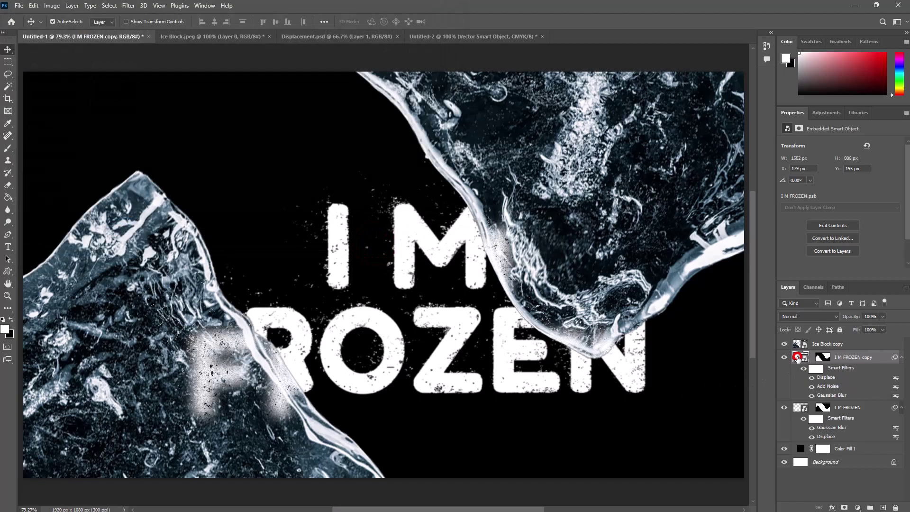
Nudge the I M FROZEN copy up and left to X 119 px, Y 79 px
key(shift+Up)
key(shift+Up)
key(shift+Up)
key(shift+Up)
key(shift+Up)
key(shift+Up)
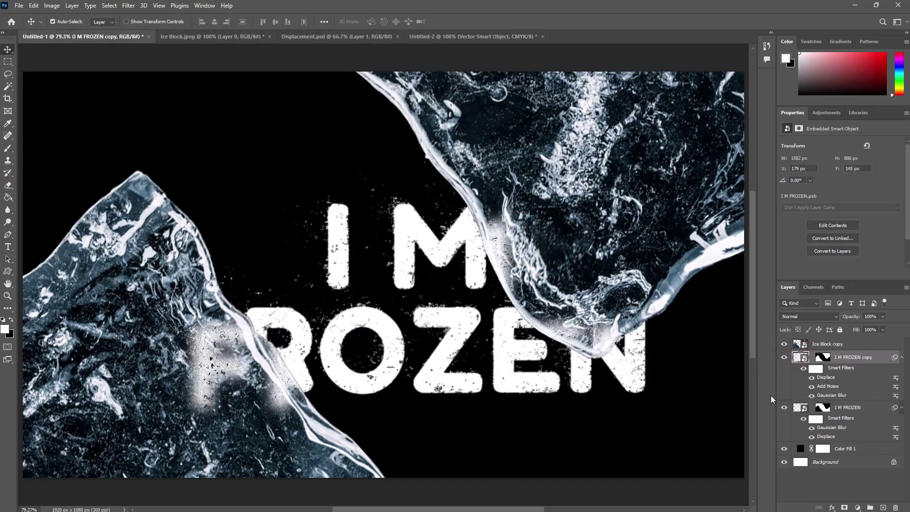
key(shift+Up)
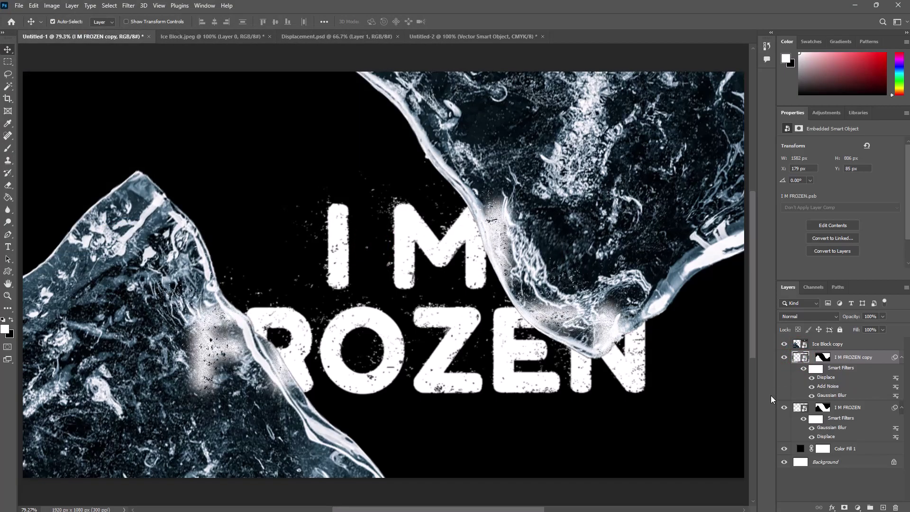
key(shift+Up)
key(shift+Left)
key(shift+Left)
key(shift+Left)
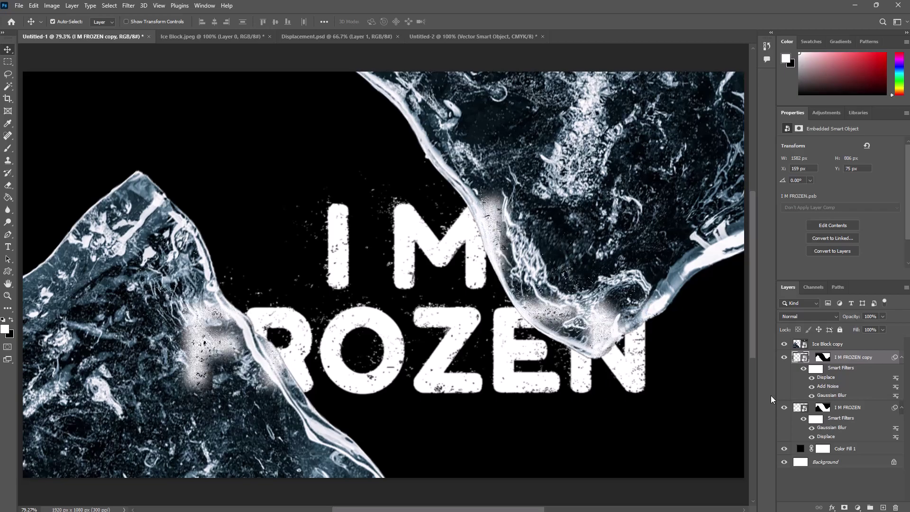
key(shift+Left)
key(shift+Left)
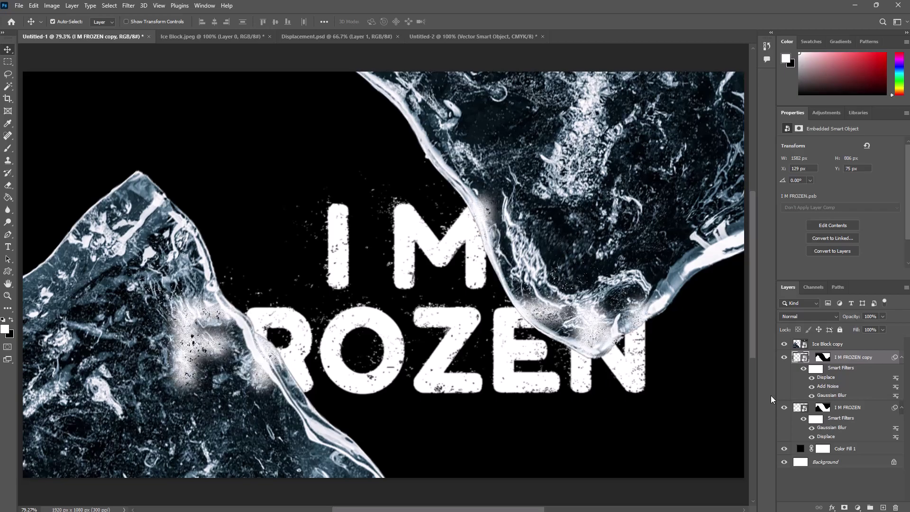
key(Down)
key(shift+Left)
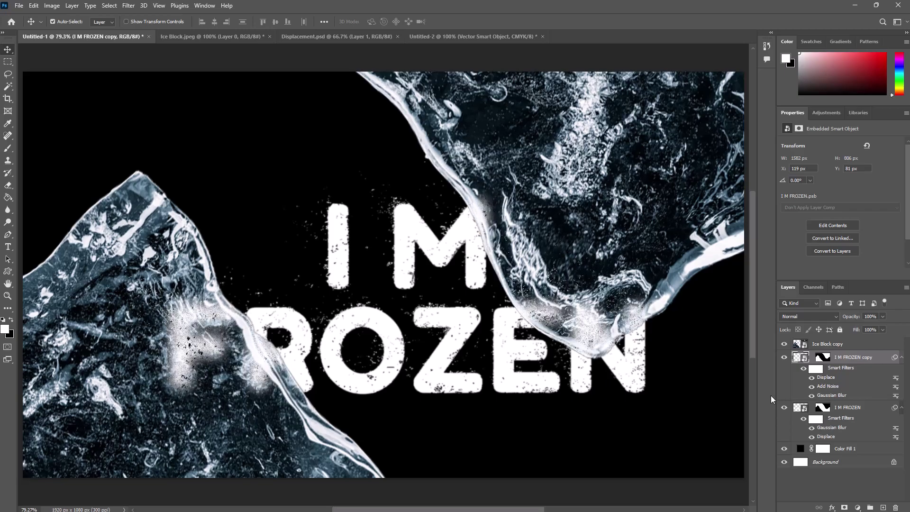
key(Down)
key(Down)
key(Down)
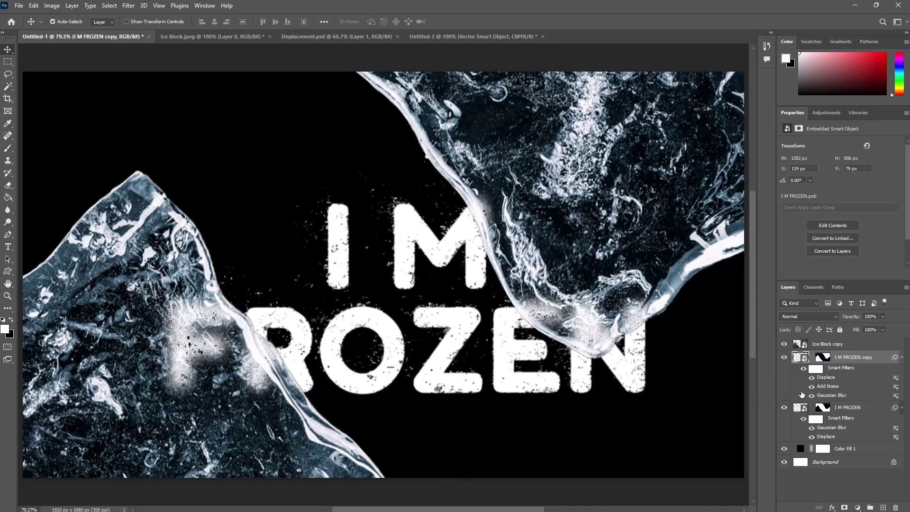
Select both I M FROZEN layers and free-transform them 20 px left and 40 px up
shift+click(800, 407)
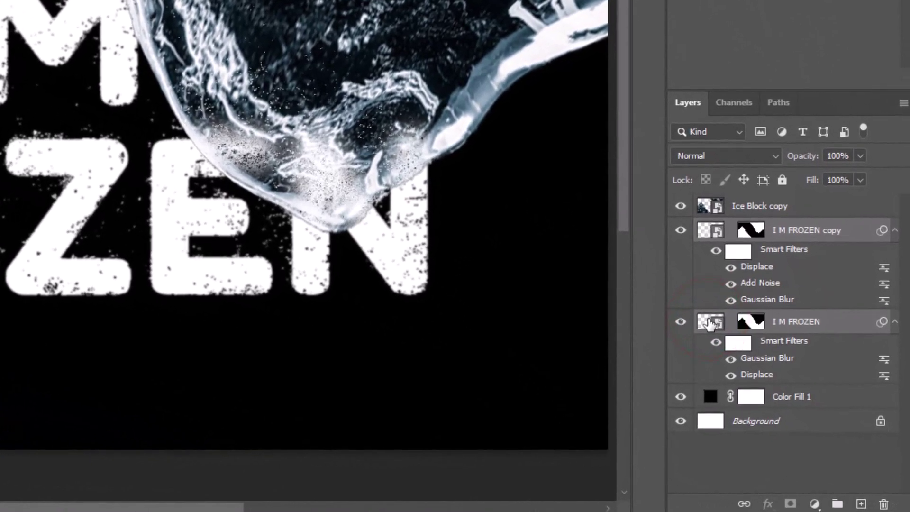
key(ctrl+t)
key(Return)
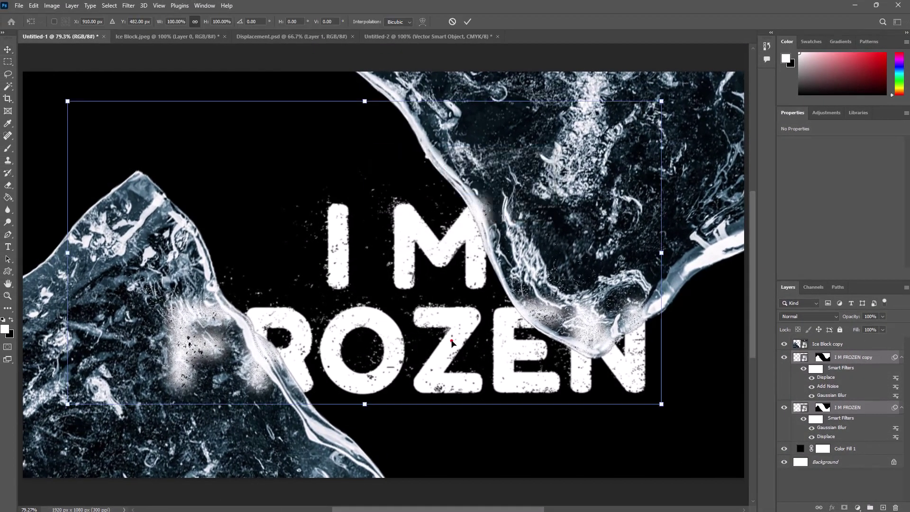
key(shift+Left)
key(shift+Left)
key(shift+Up)
key(shift+Up)
key(shift+Up)
key(shift+Up)
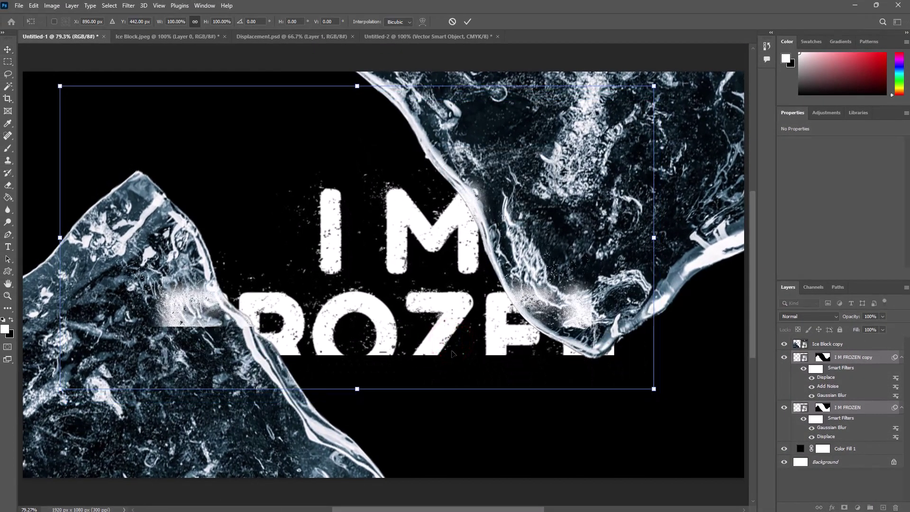
key(Return)
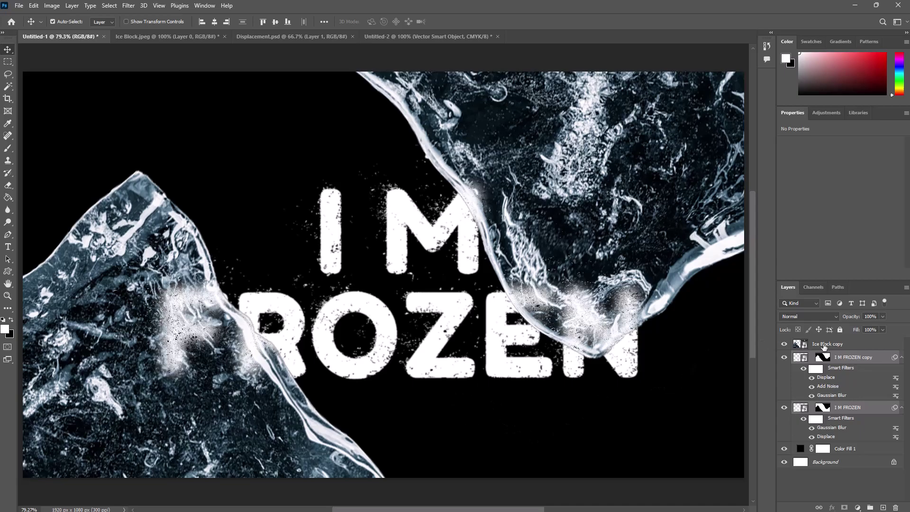
Add a Hue/Saturation layer at -100 saturation inside the Ice Block copy smart object and save
click(828, 345)
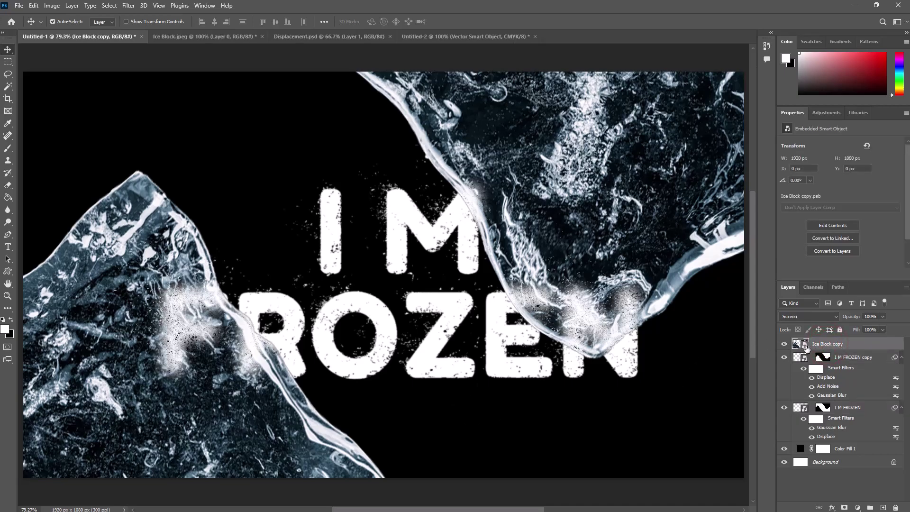
double_click(805, 345)
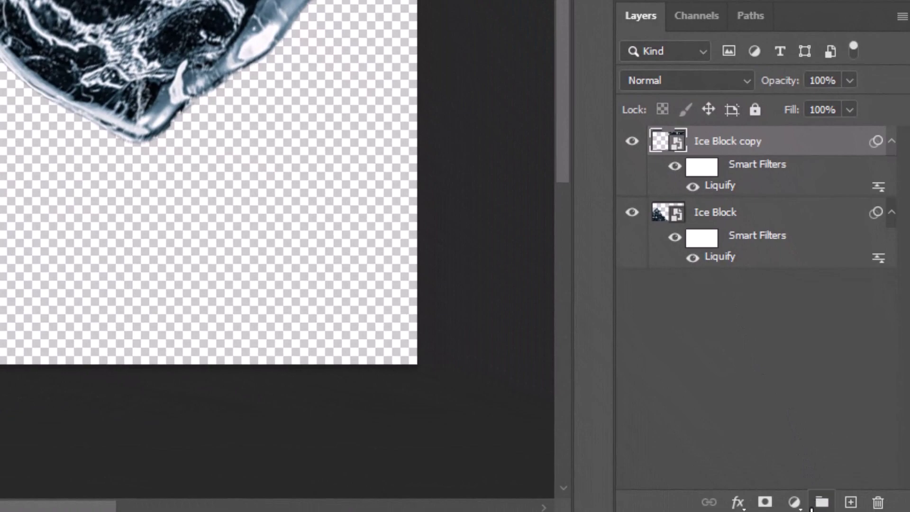
click(795, 503)
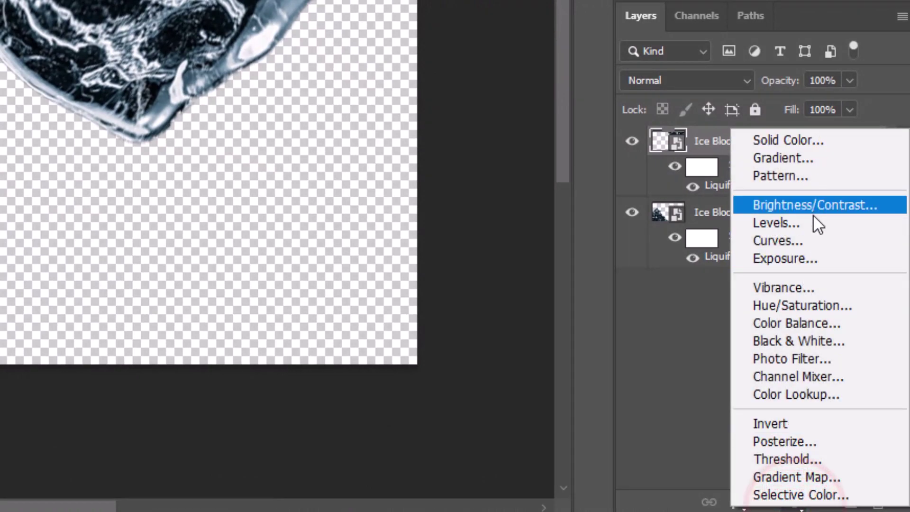
click(812, 306)
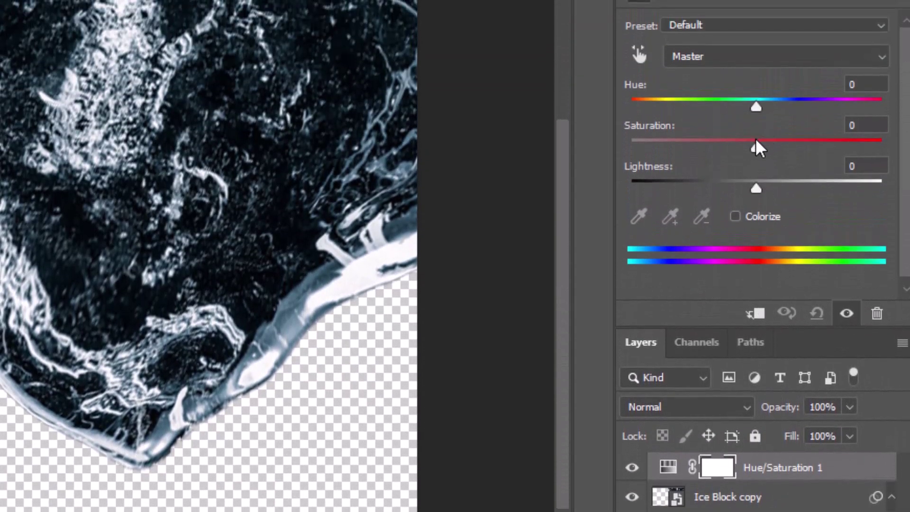
drag(754, 140, 605, 141)
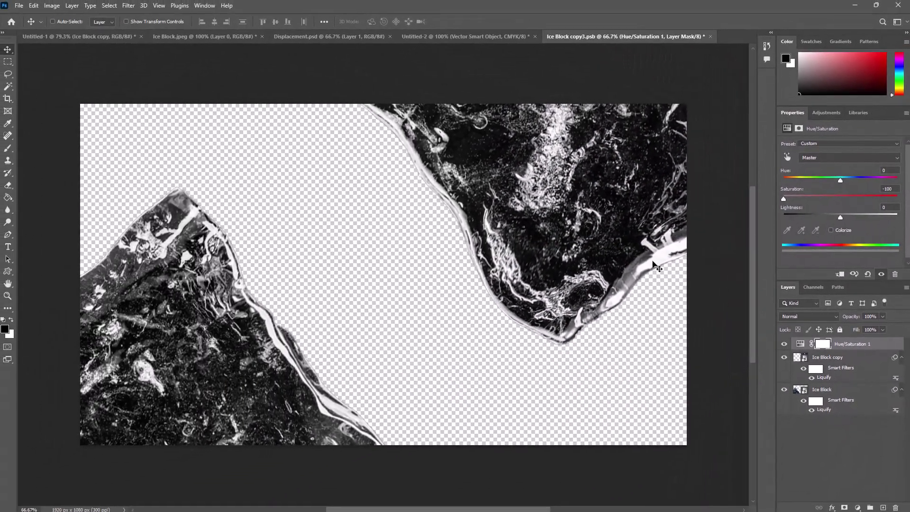
key(ctrl+w)
click(409, 193)
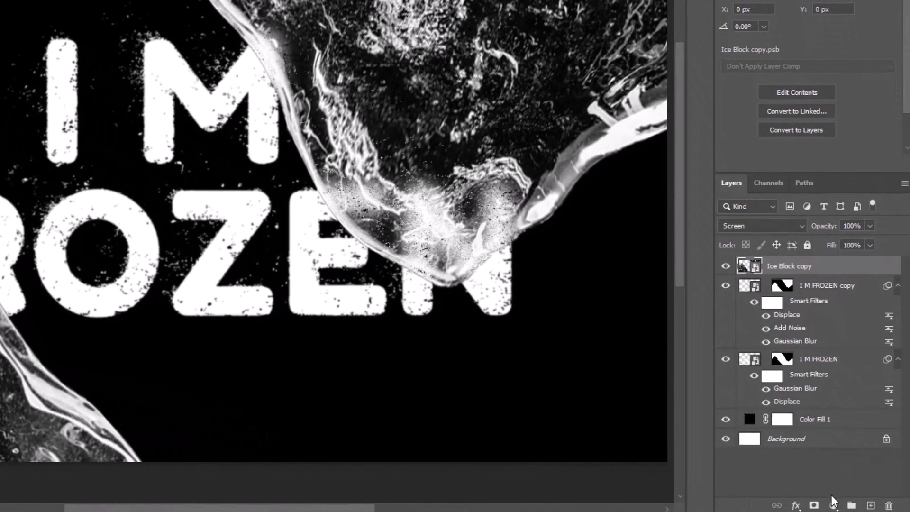
Clip a Brightness/Contrast layer with brightness -110 and contrast 100 to Ice Block copy
click(857, 508)
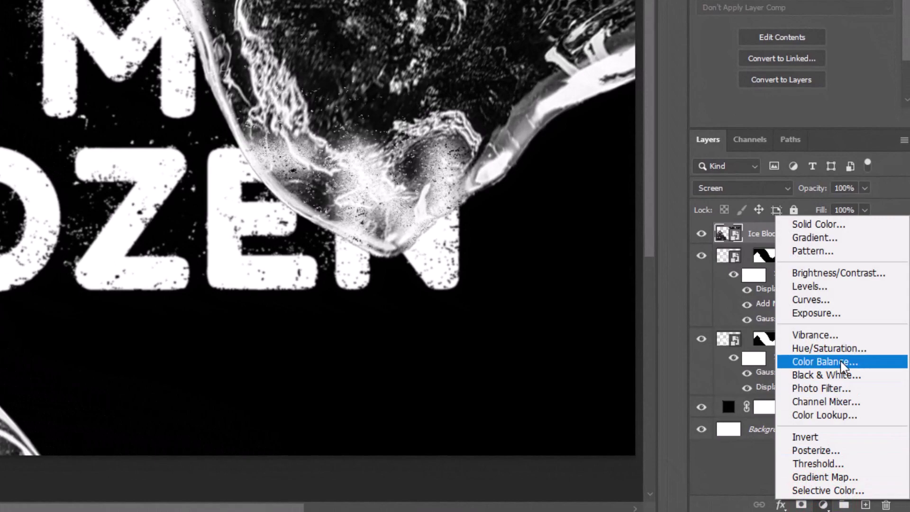
click(848, 274)
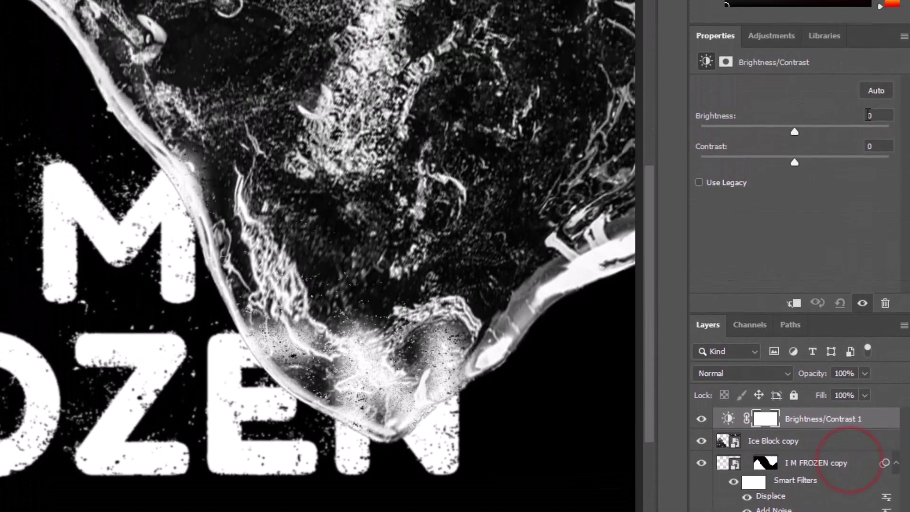
text(-110)
key(Tab)
text(100)
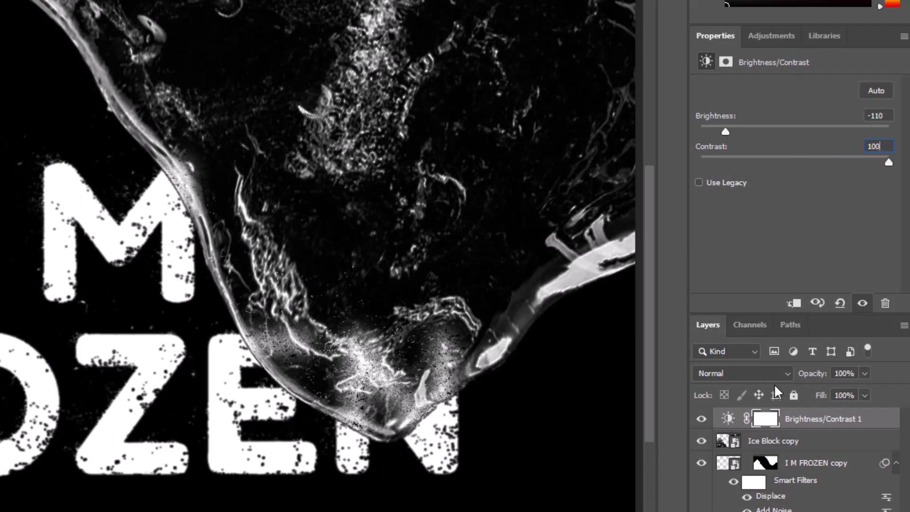
click(795, 303)
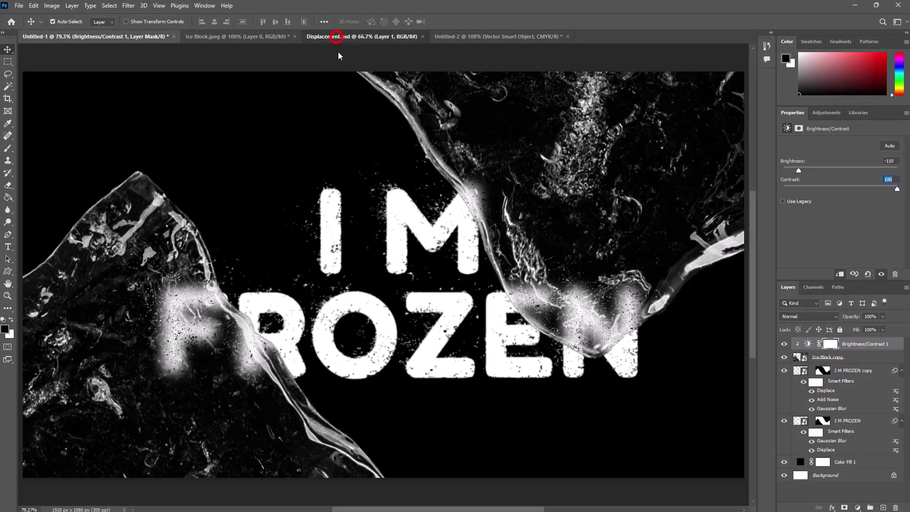
Paste the Displacement.psd dust texture into Untitled-1 as a Screen layer at 60% opacity
click(336, 37)
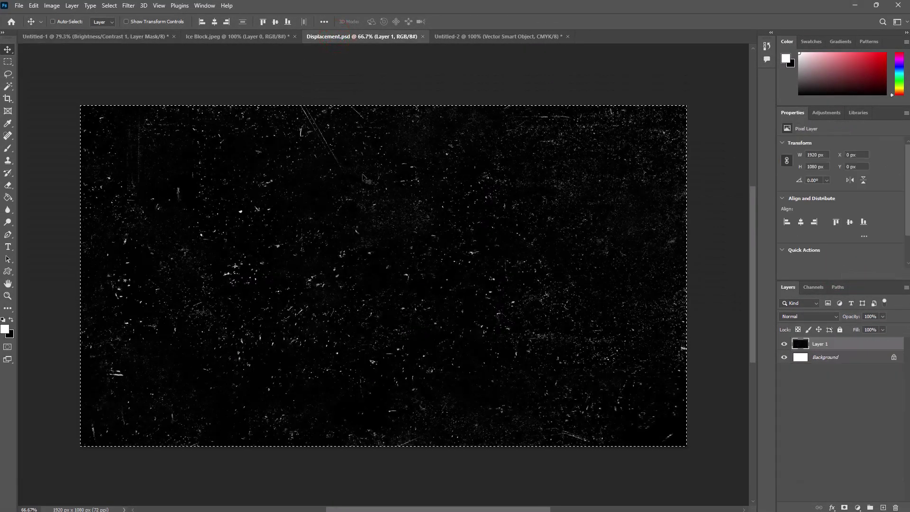
key(ctrl)
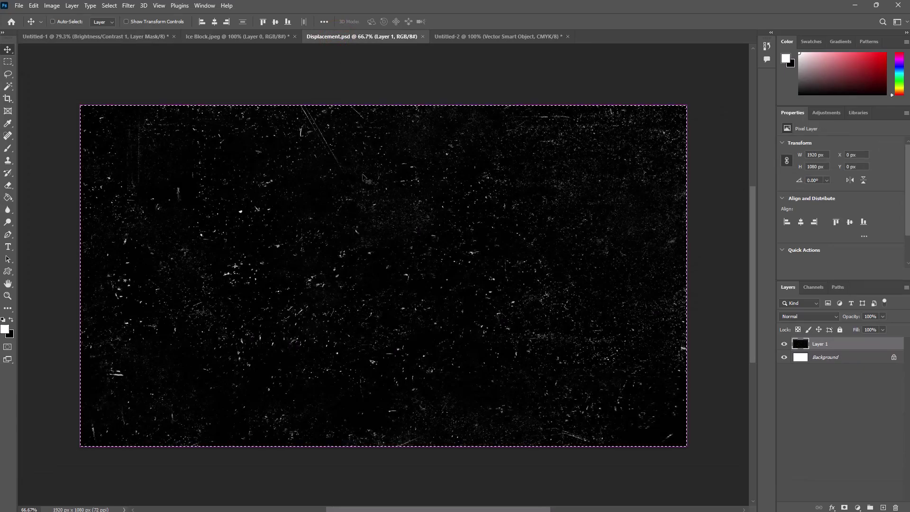
click(68, 37)
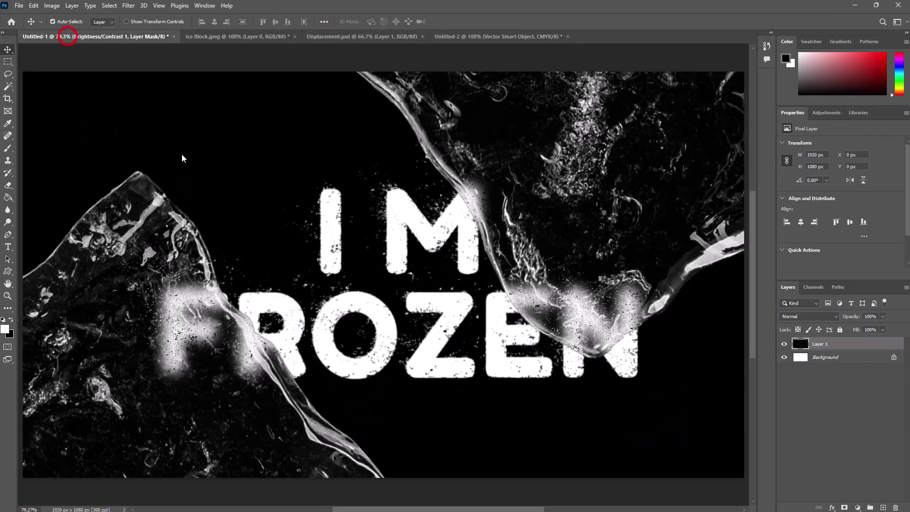
key(ctrl+v)
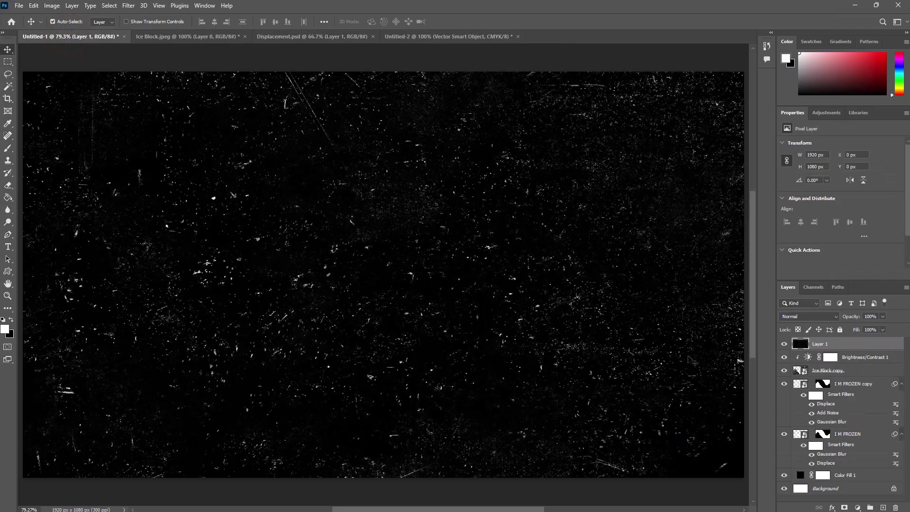
click(834, 318)
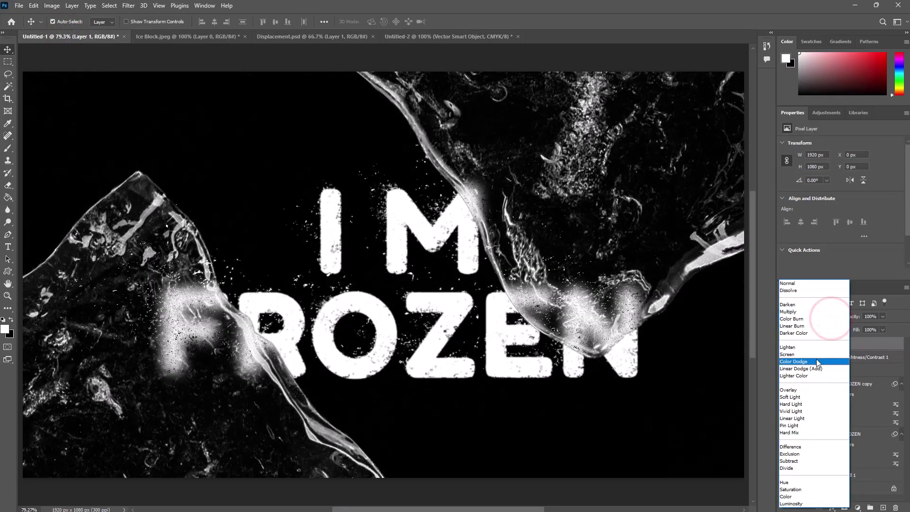
click(815, 355)
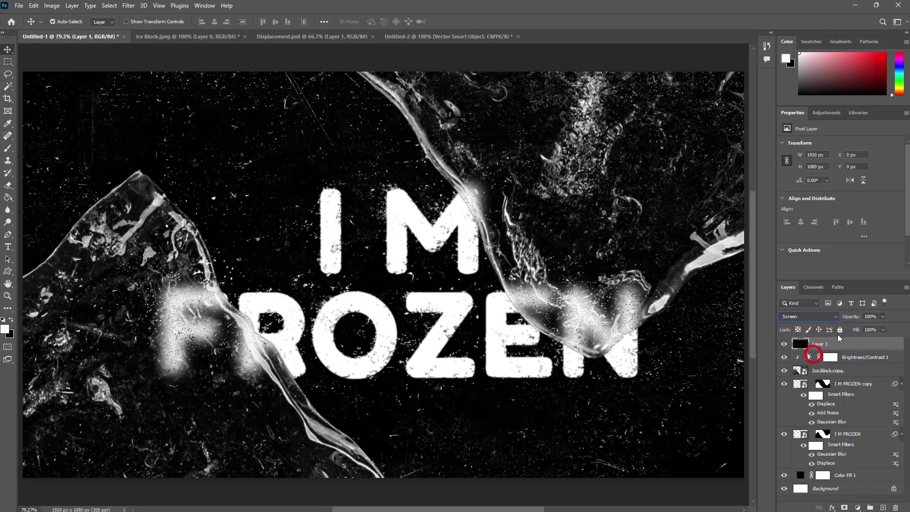
click(878, 318)
text(60)
click(895, 315)
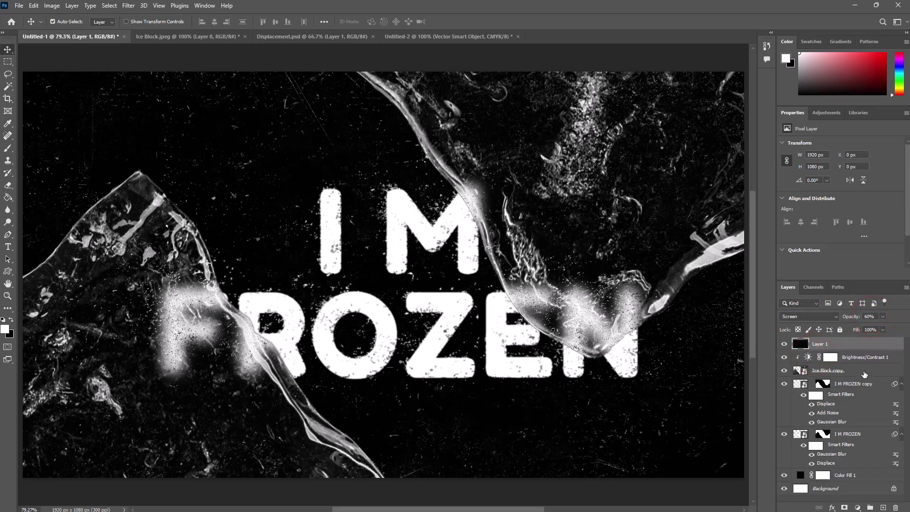
Lower the Ice Block copy layer's opacity to 30%
click(864, 371)
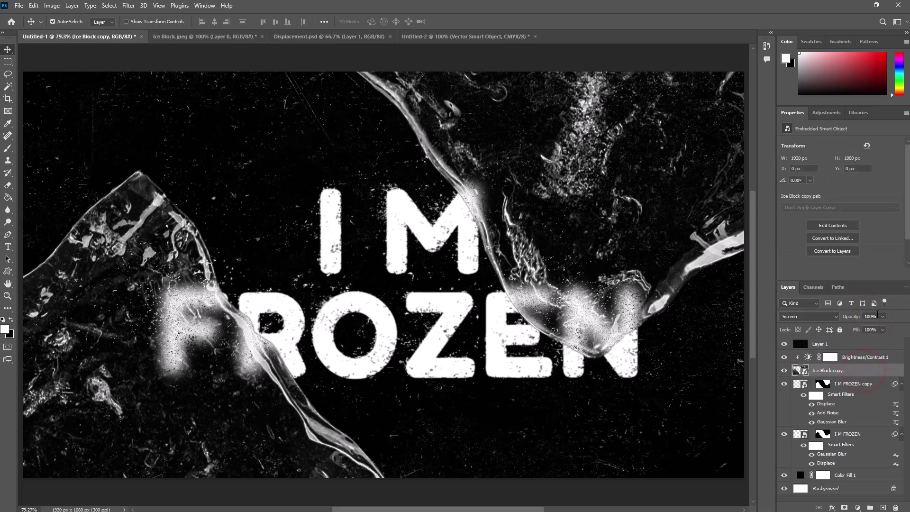
click(877, 315)
text(30)
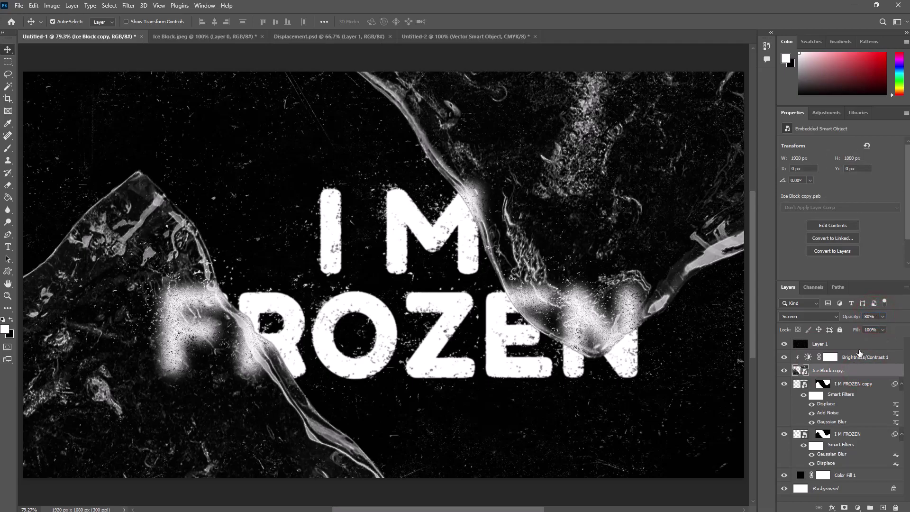
click(860, 350)
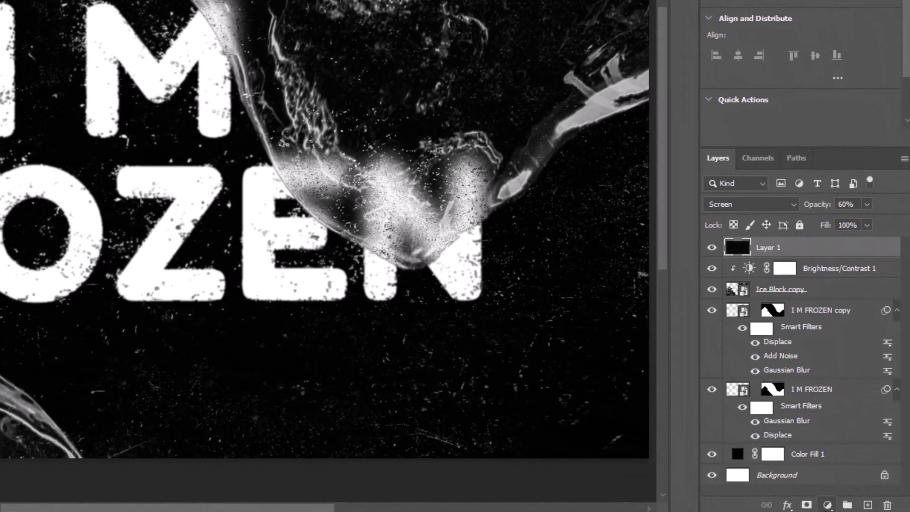
Add a Levels 1 adjustment on top with the black output level set to 20
click(857, 508)
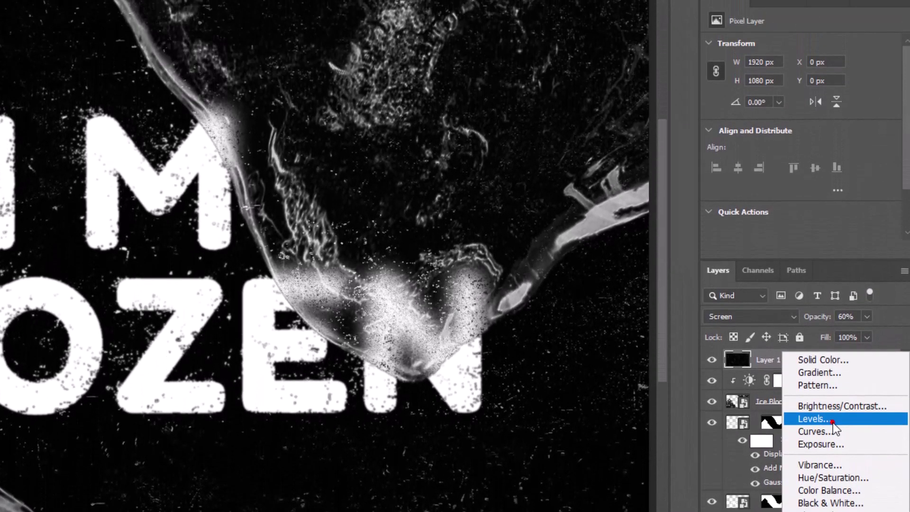
click(829, 307)
click(815, 260)
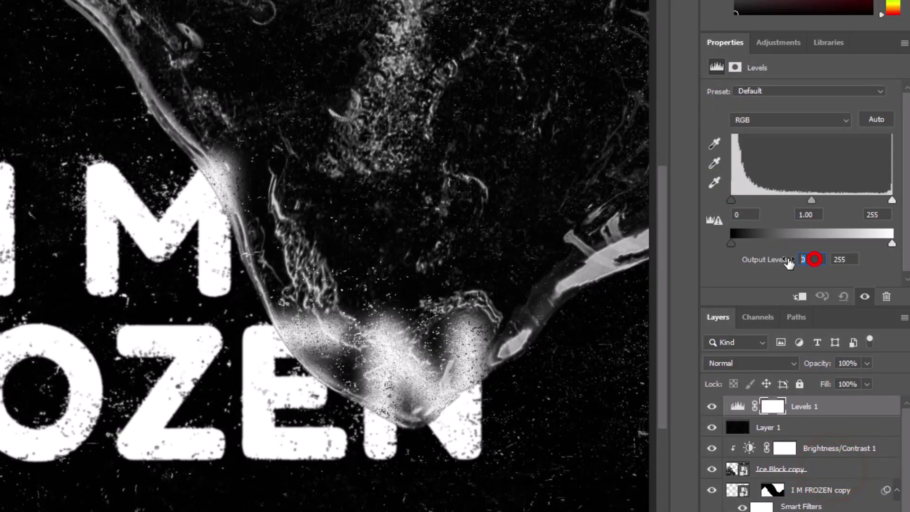
text(20)
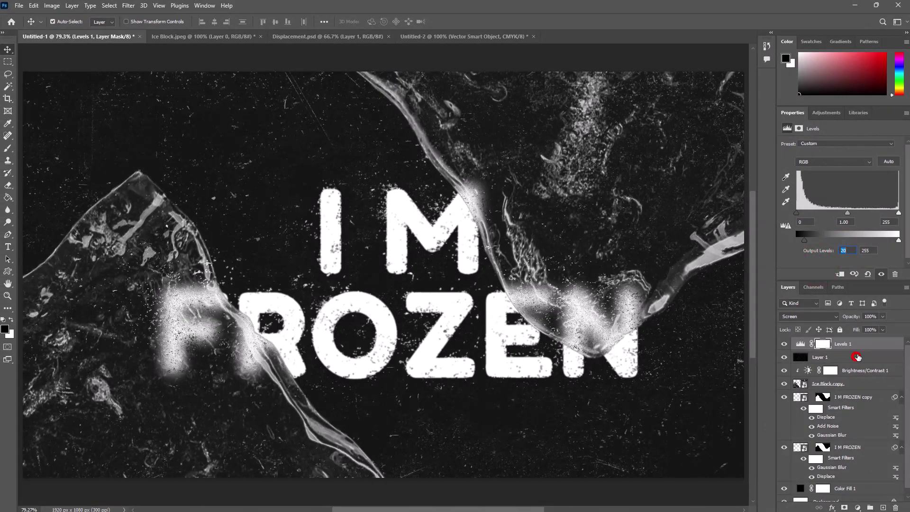
click(857, 357)
click(868, 350)
Bring the skull from Untitled-2 into I M FROZEN4.psb, scaled to about 18% over FROZEN's O
double_click(802, 451)
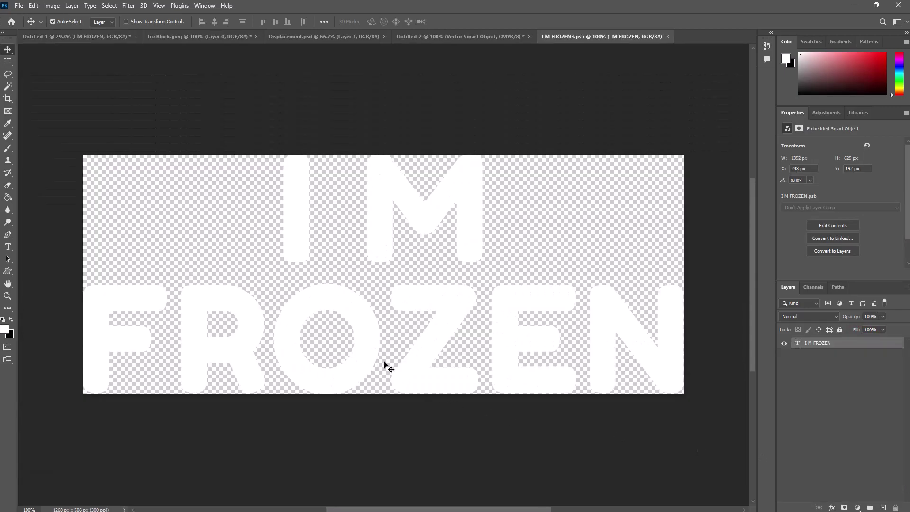
click(450, 38)
drag(404, 233, 375, 262)
key(ctrl+t)
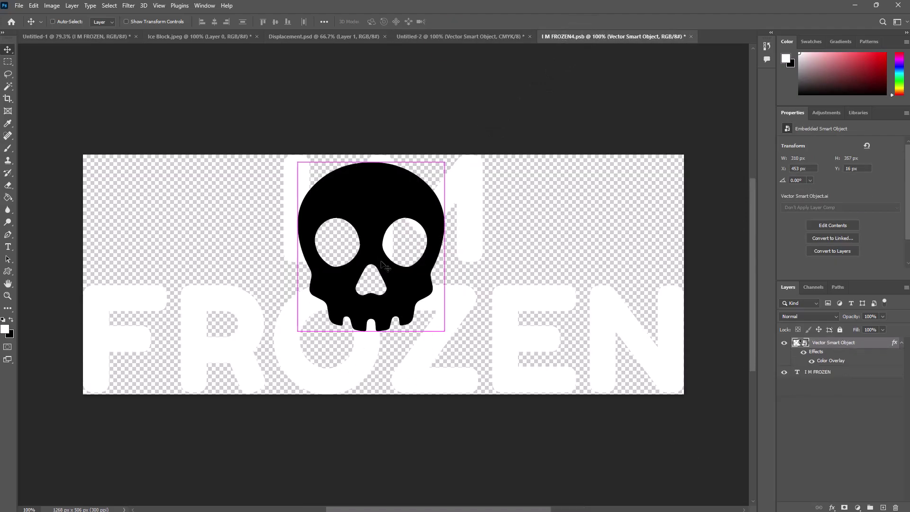
drag(444, 247, 406, 247)
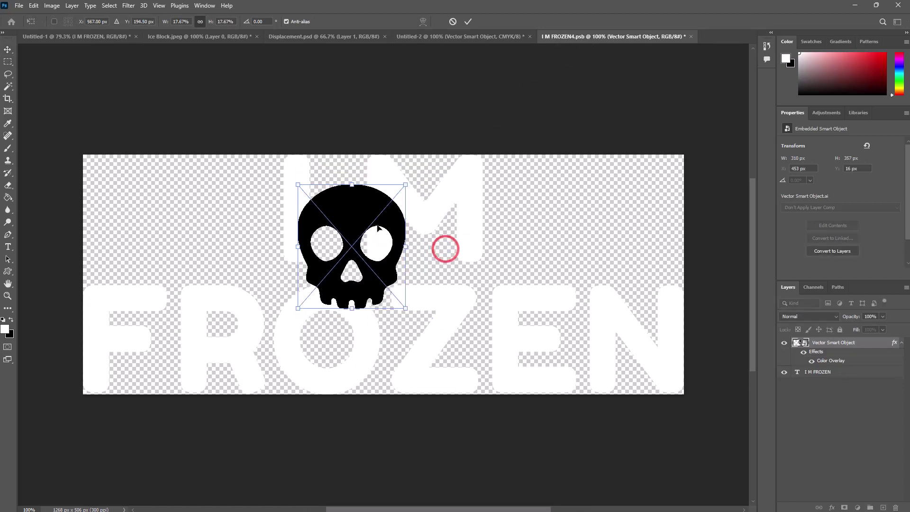
drag(363, 204, 342, 325)
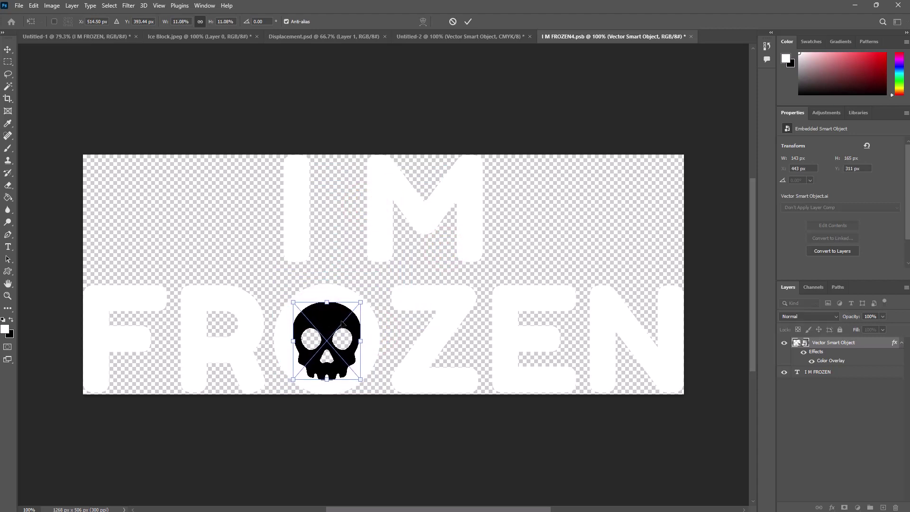
key(Return)
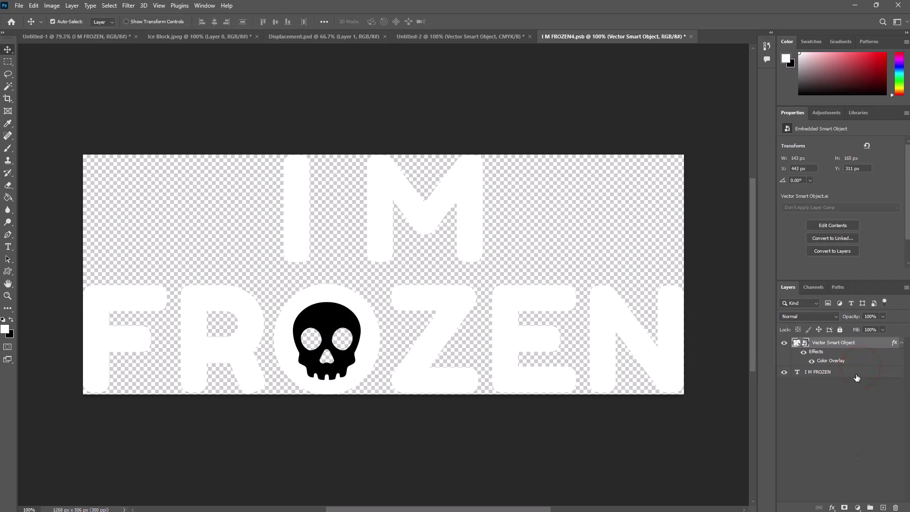
Paint white into the skull's eyes on a new layer under the text, then save and close
ctrl+click(883, 508)
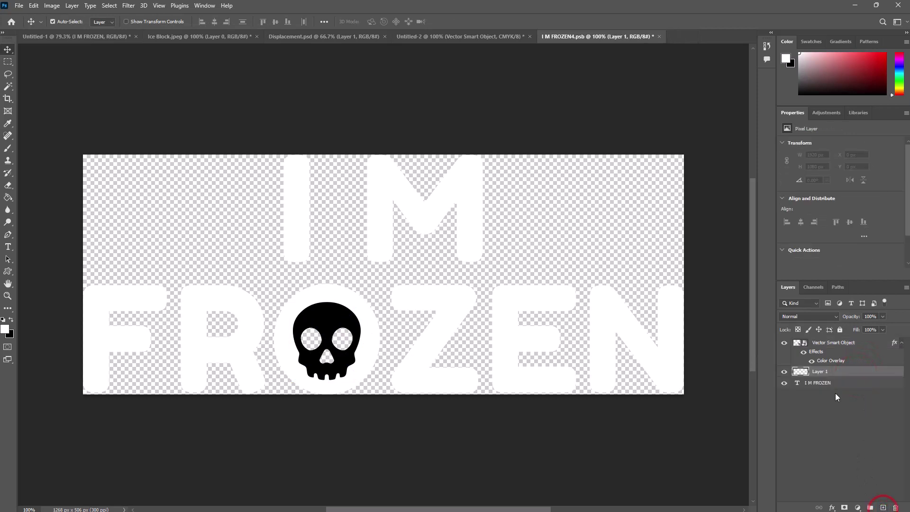
drag(839, 379, 840, 392)
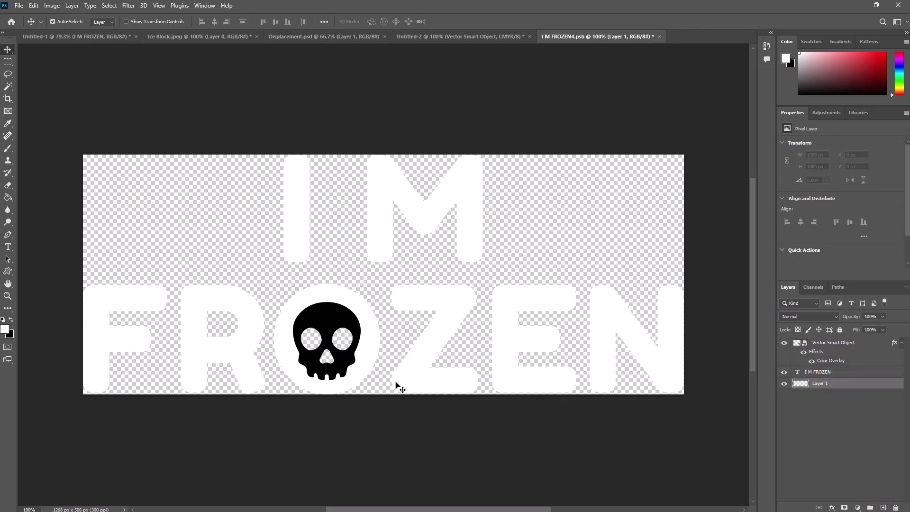
key(b)
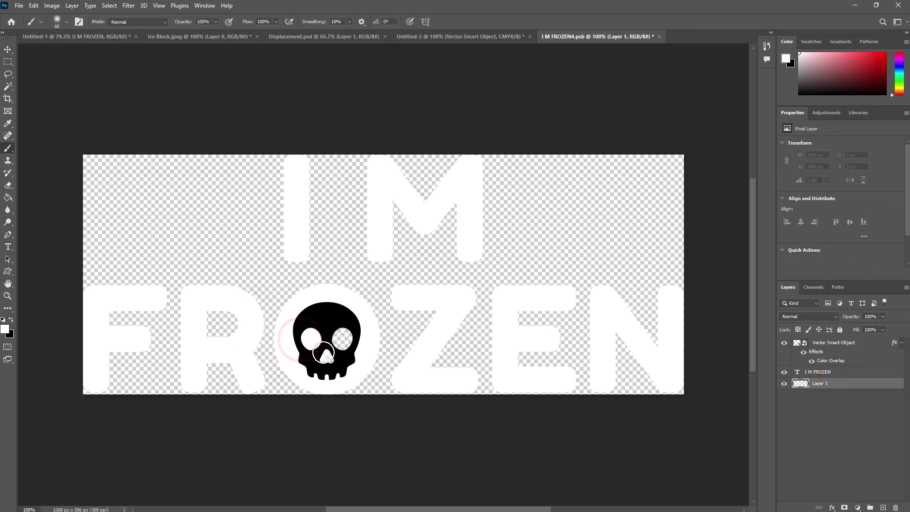
drag(334, 346, 345, 342)
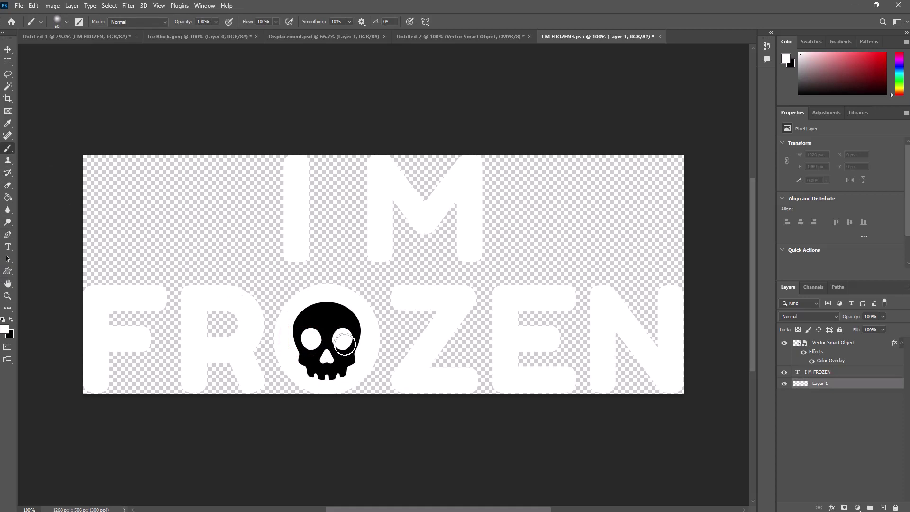
key(v)
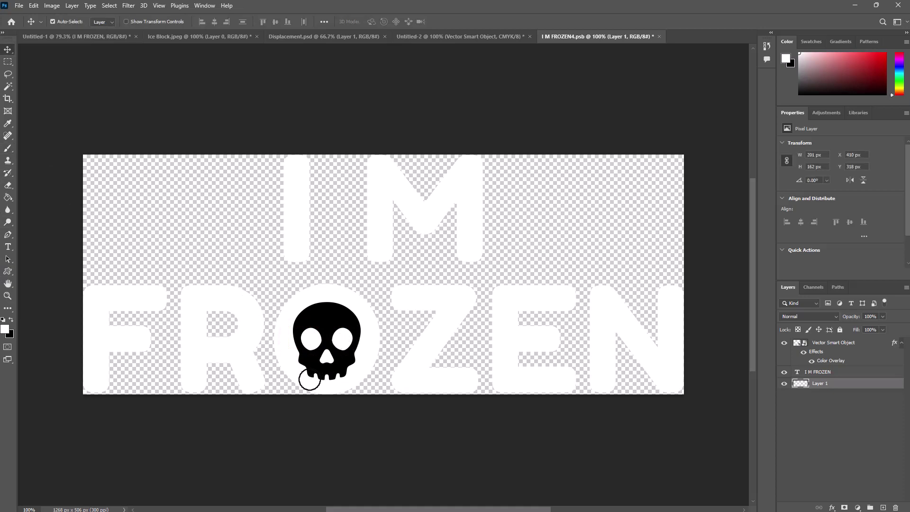
key(ctrl+w)
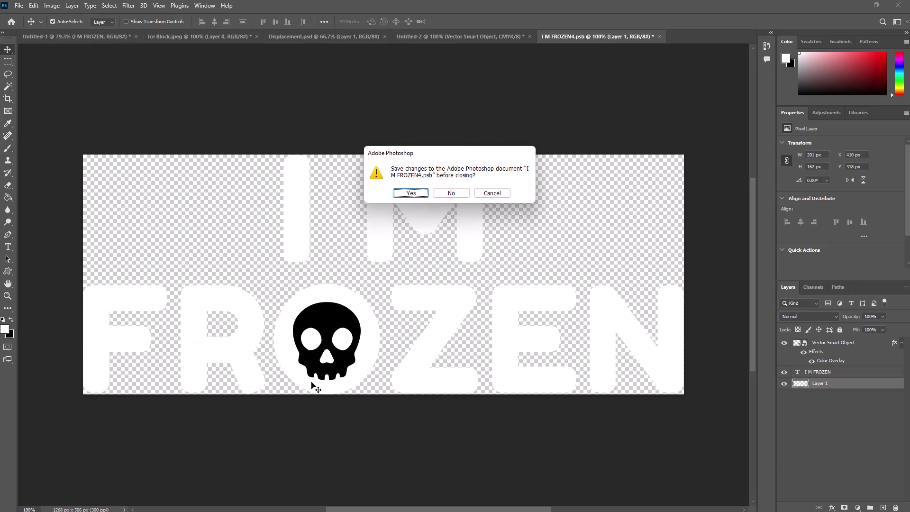
key(Return)
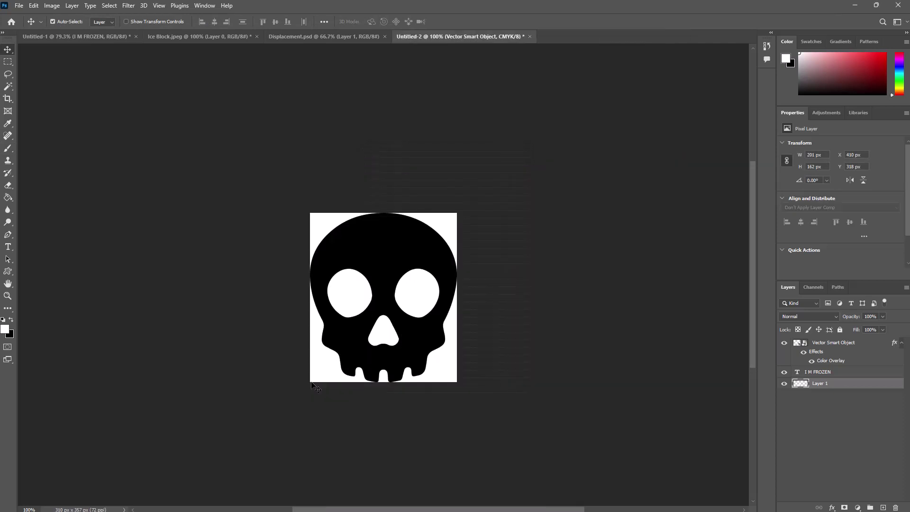
Switch back to the Untitled-1 poster to see the skull in FROZEN
click(97, 36)
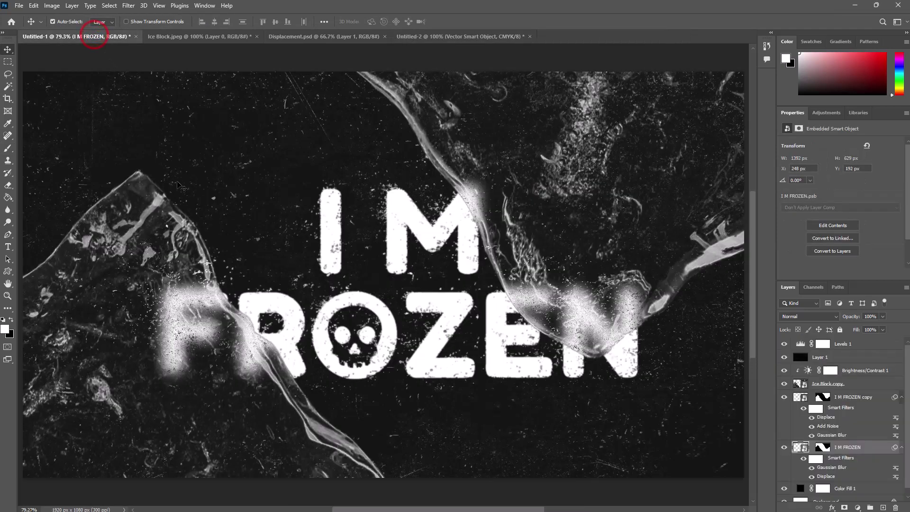